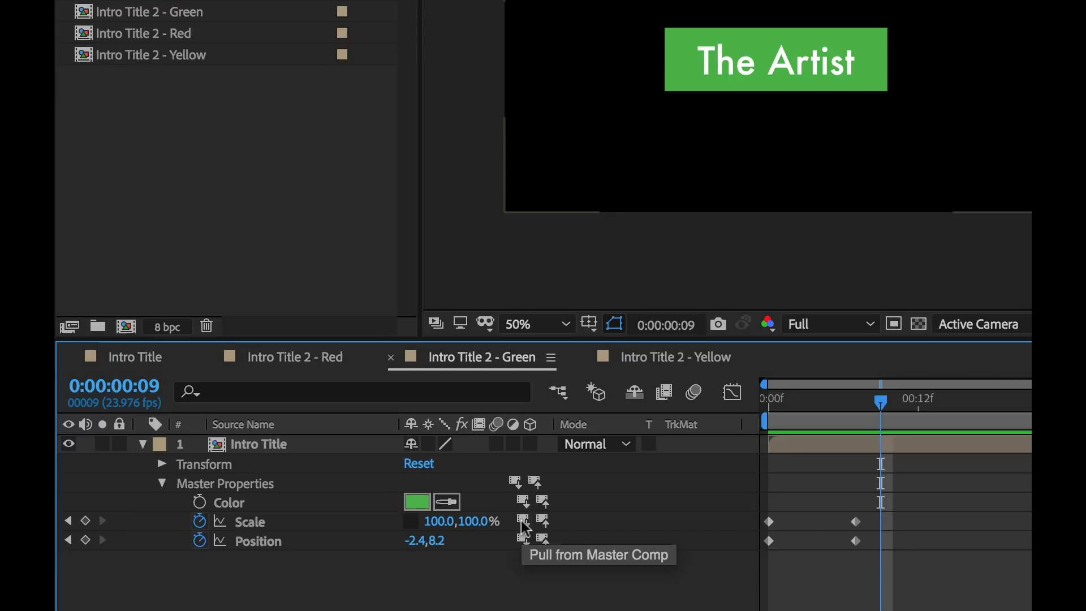
# Step: Pull the Green variant's Scale from the master comp, dropping its overridden keyframes
pyautogui.click(524, 523)
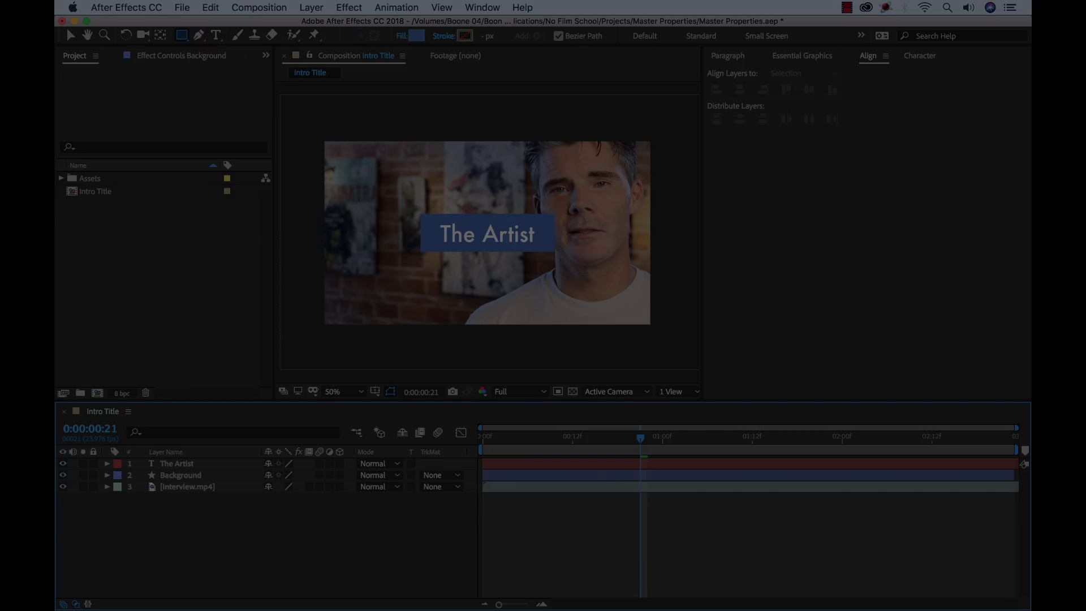
# Step: Hide the Interview.mp4 layer and delete it from the Intro Title timeline
pyautogui.click(172, 464)
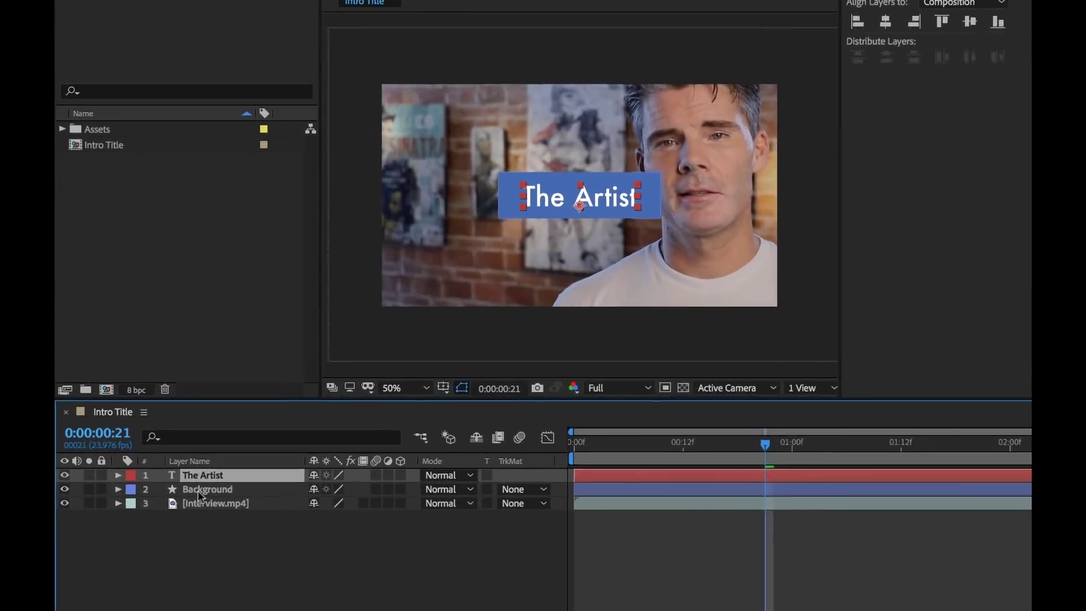
pyautogui.click(173, 475)
pyautogui.click(256, 502)
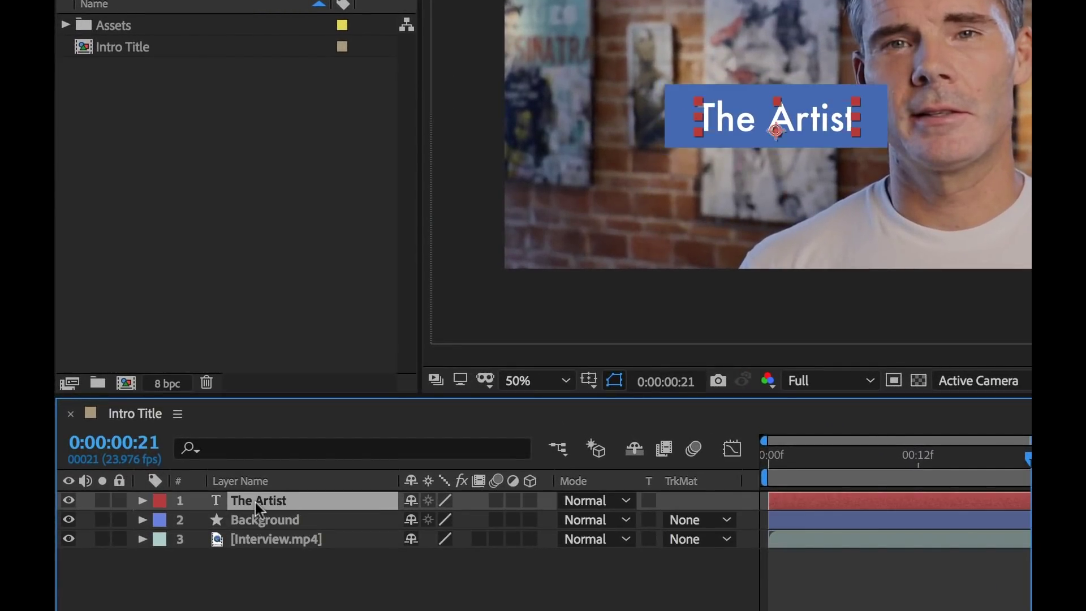
pyautogui.click(260, 519)
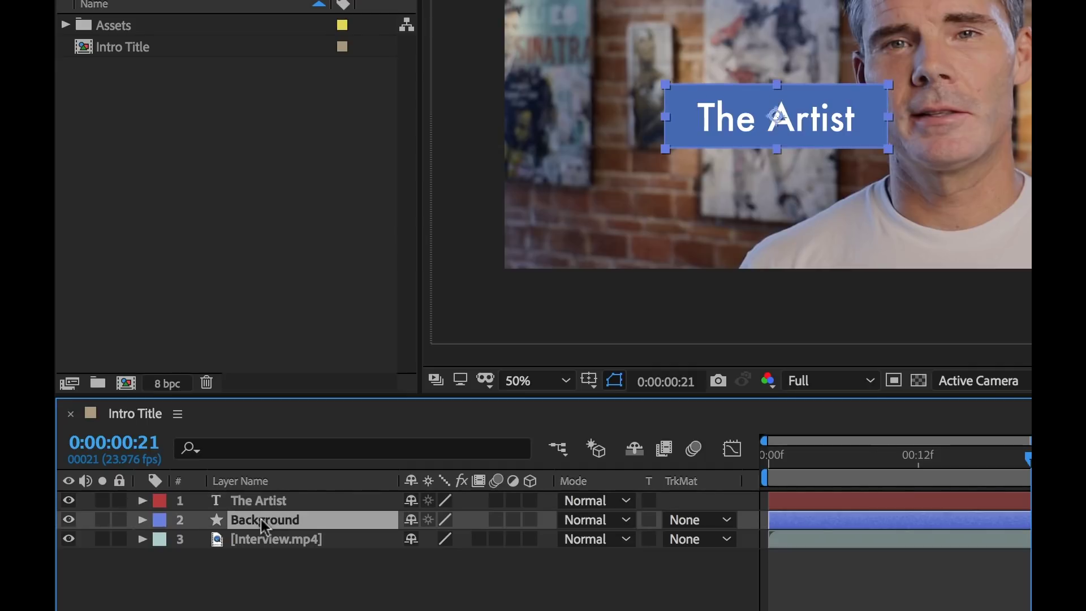
pyautogui.click(242, 537)
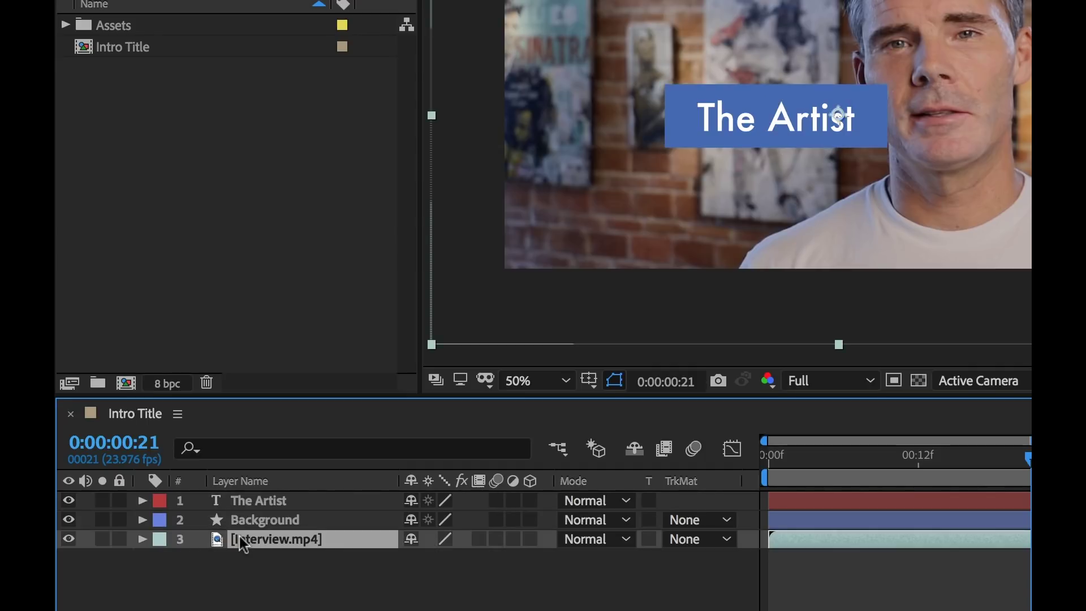
pyautogui.click(68, 538)
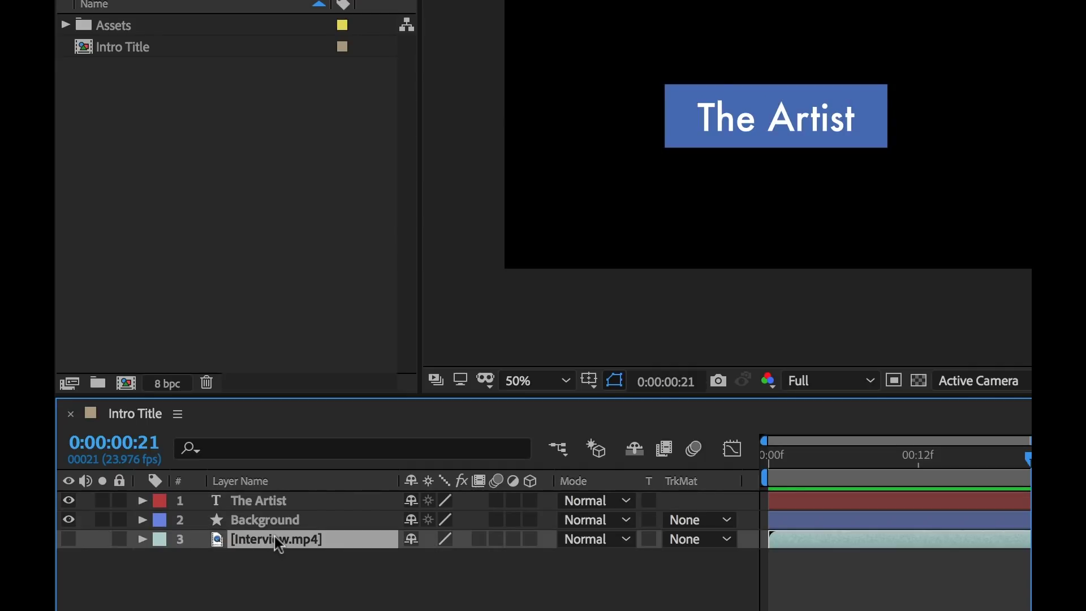
pyautogui.press('Delete')
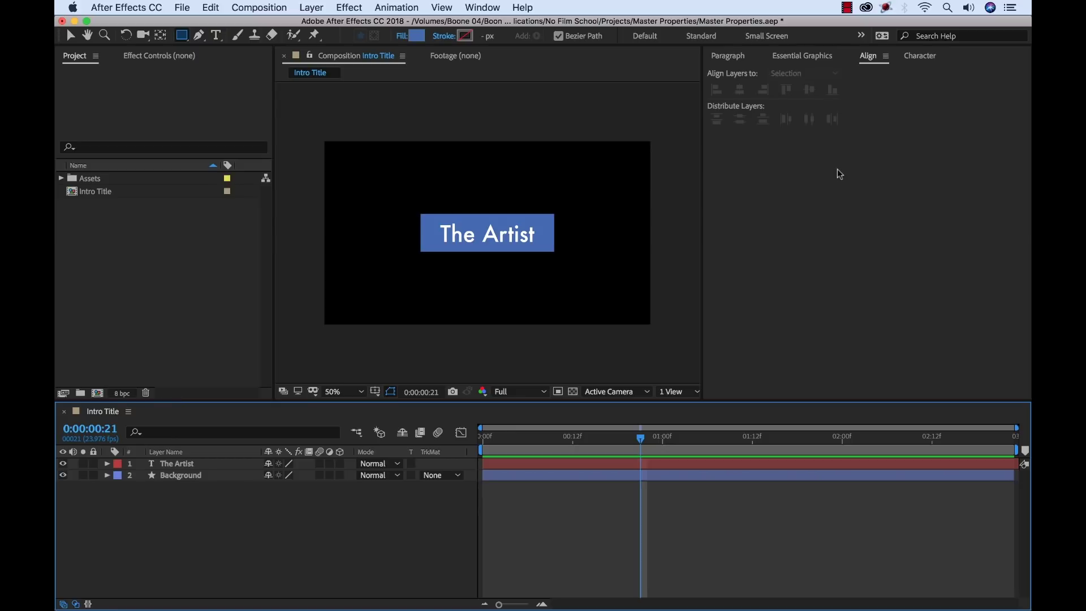
# Step: In Essential Graphics, pick Intro Title as master comp and name the template 'Intro Title'
pyautogui.click(804, 59)
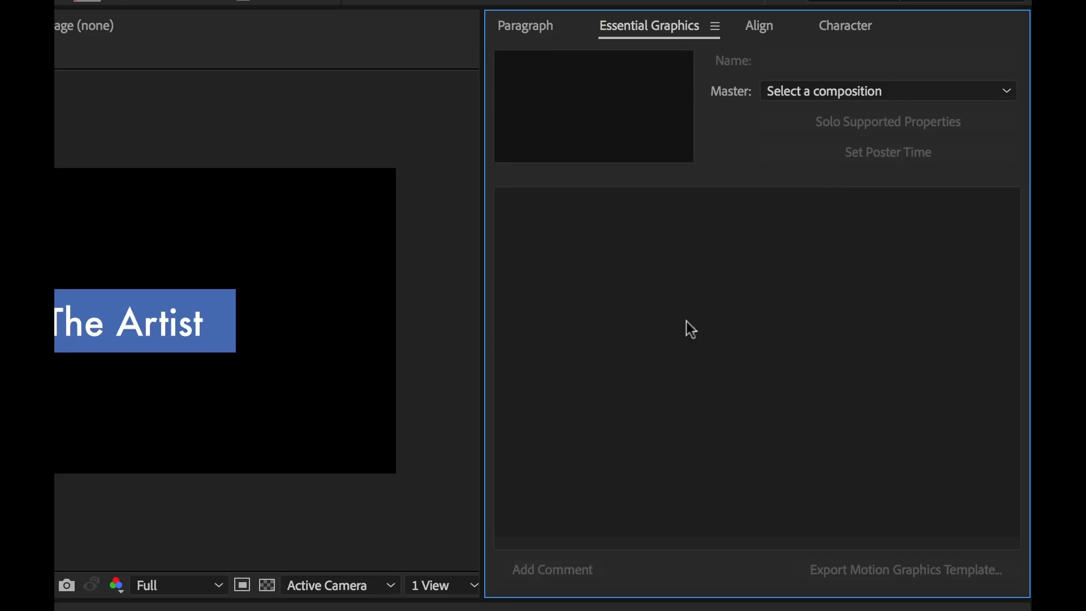
pyautogui.click(865, 91)
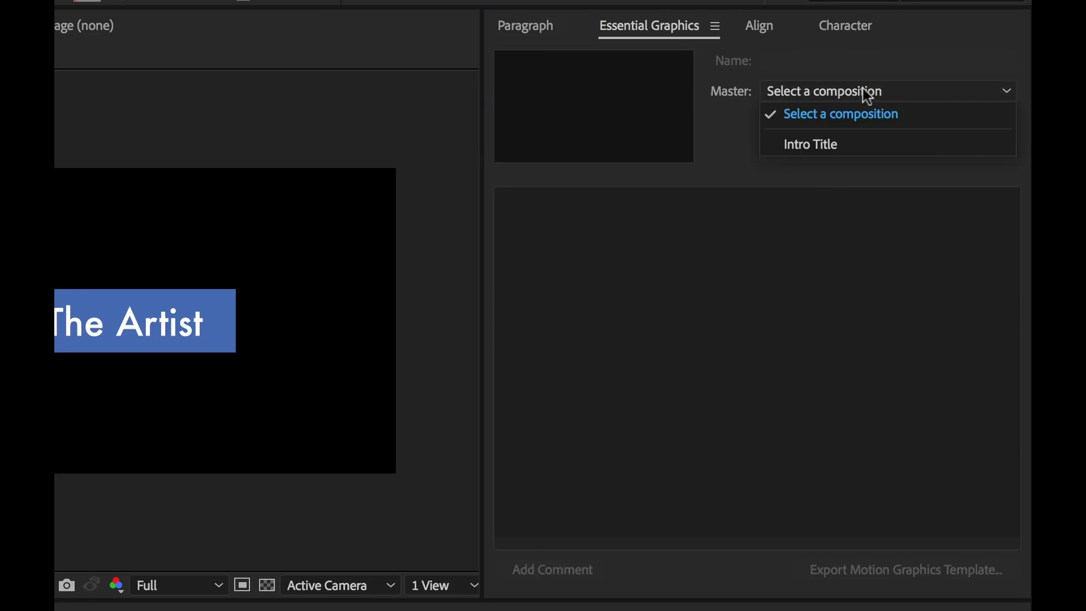
pyautogui.click(814, 143)
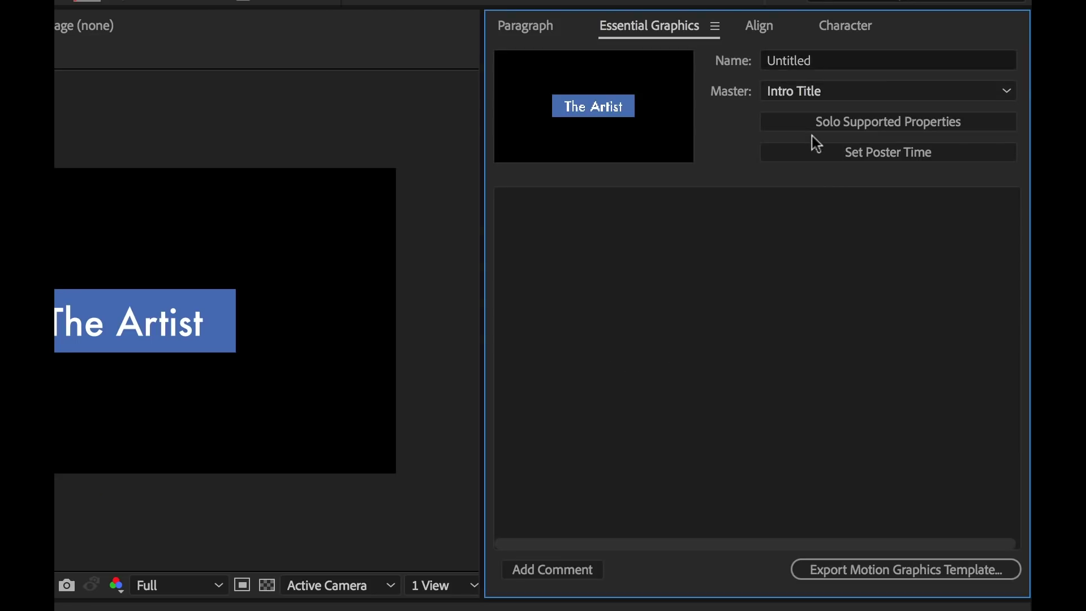
pyautogui.click(797, 60)
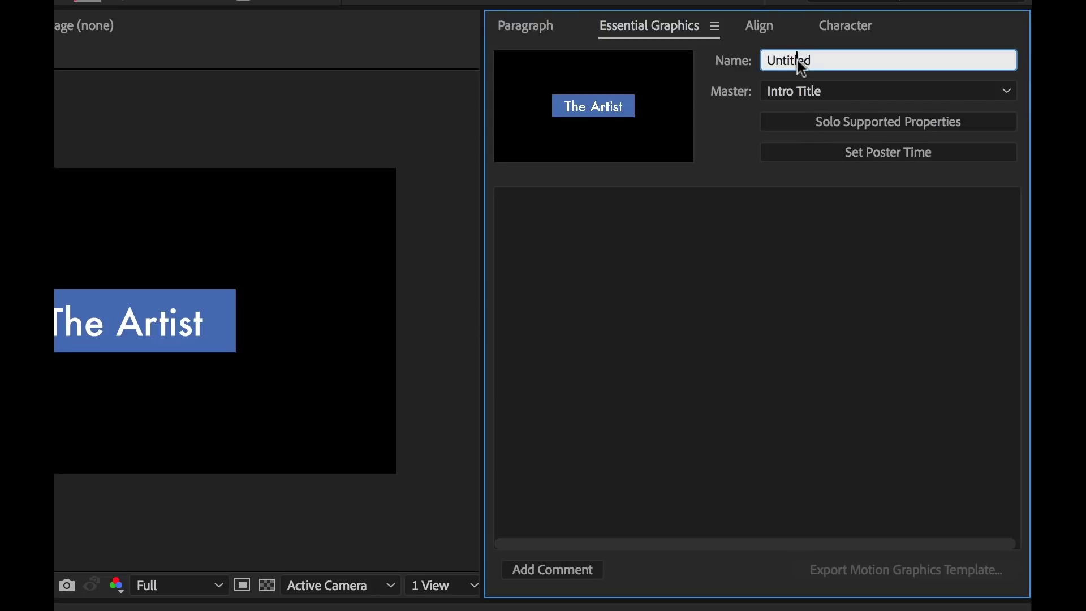
pyautogui.write('Intro Title')
pyautogui.press('Return')
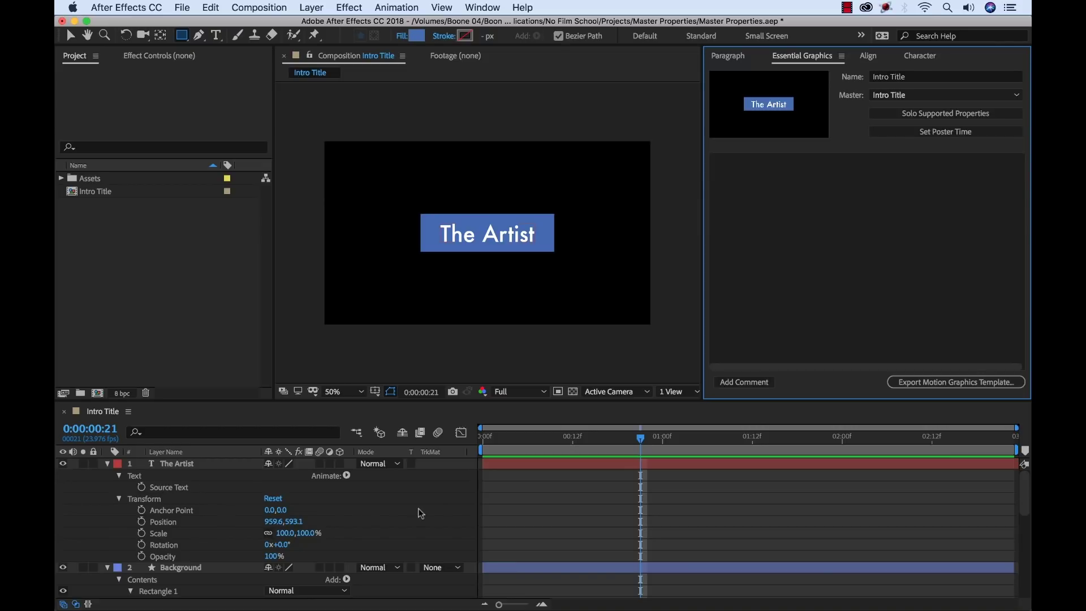
# Step: Add the Background shape's Fill 1 Color to the Essential Graphics panel
pyautogui.scroll(-5, 418, 523)
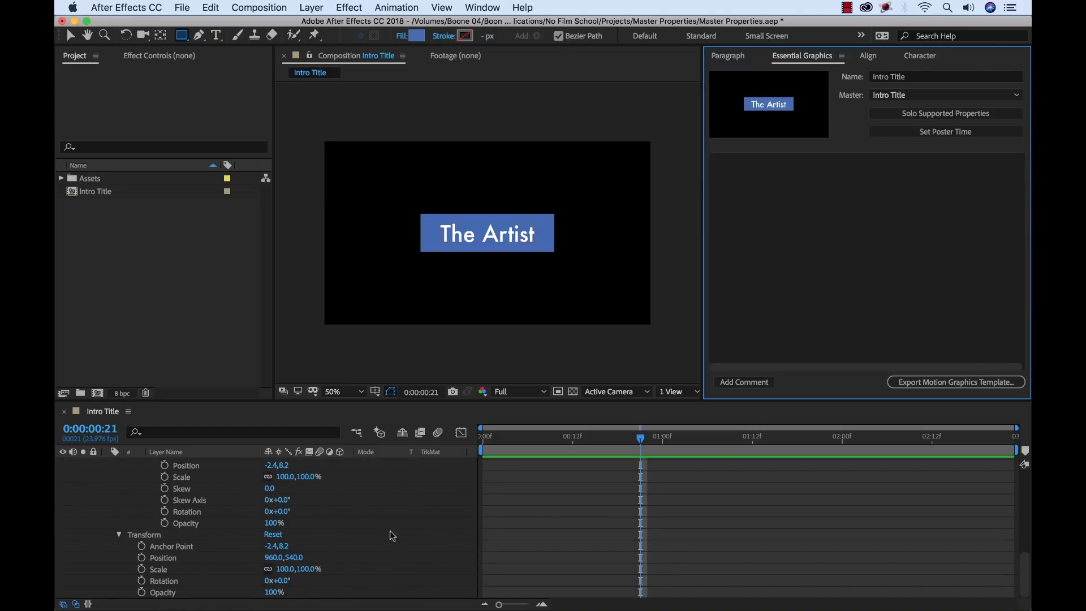
pyautogui.scroll(8, 390, 527)
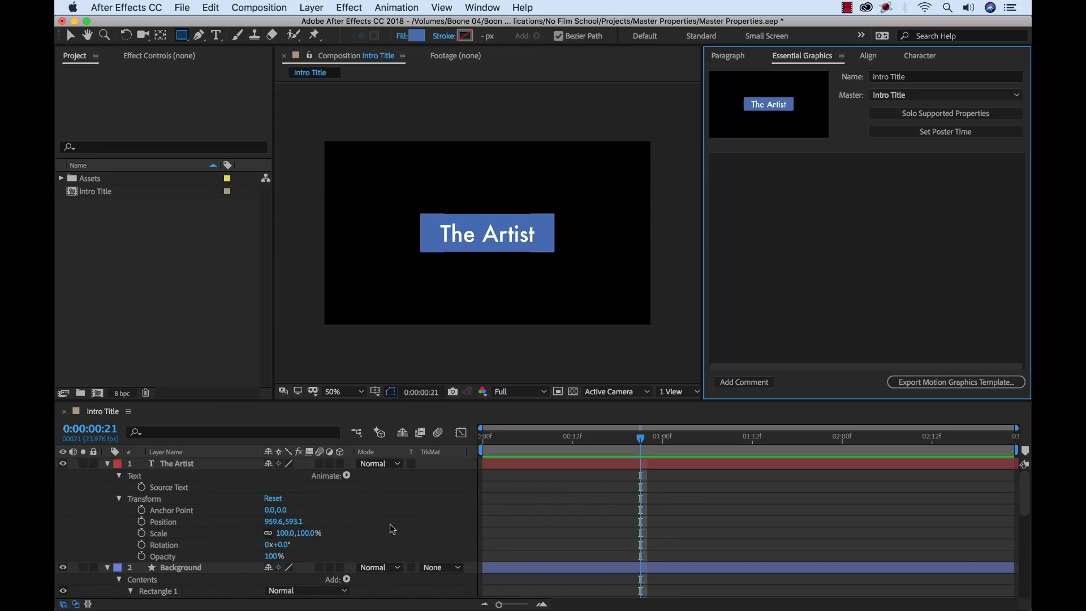
pyautogui.scroll(-6, 389, 523)
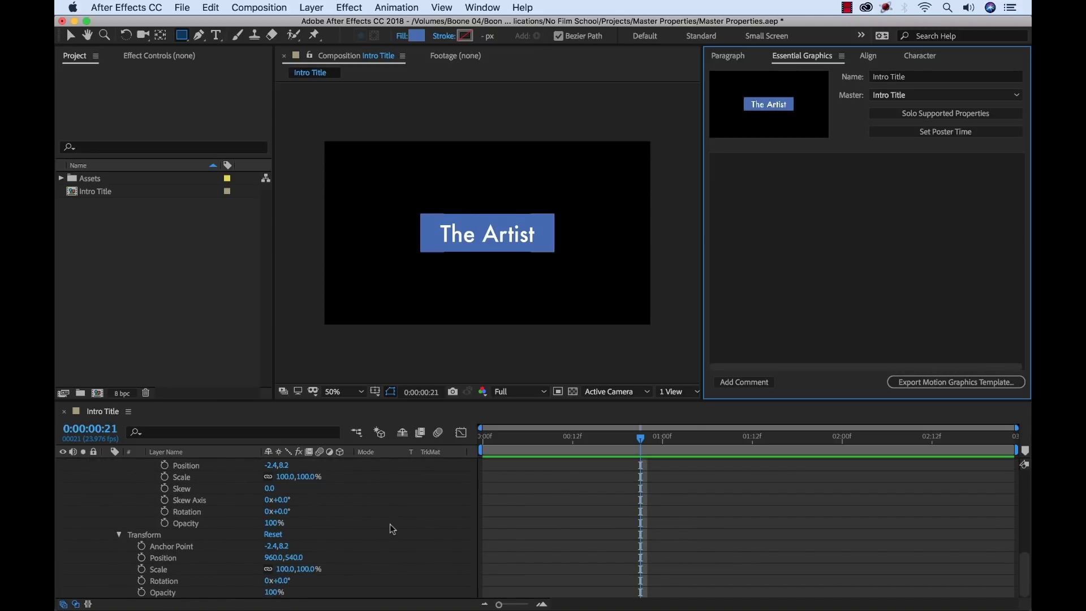
pyautogui.scroll(5, 389, 524)
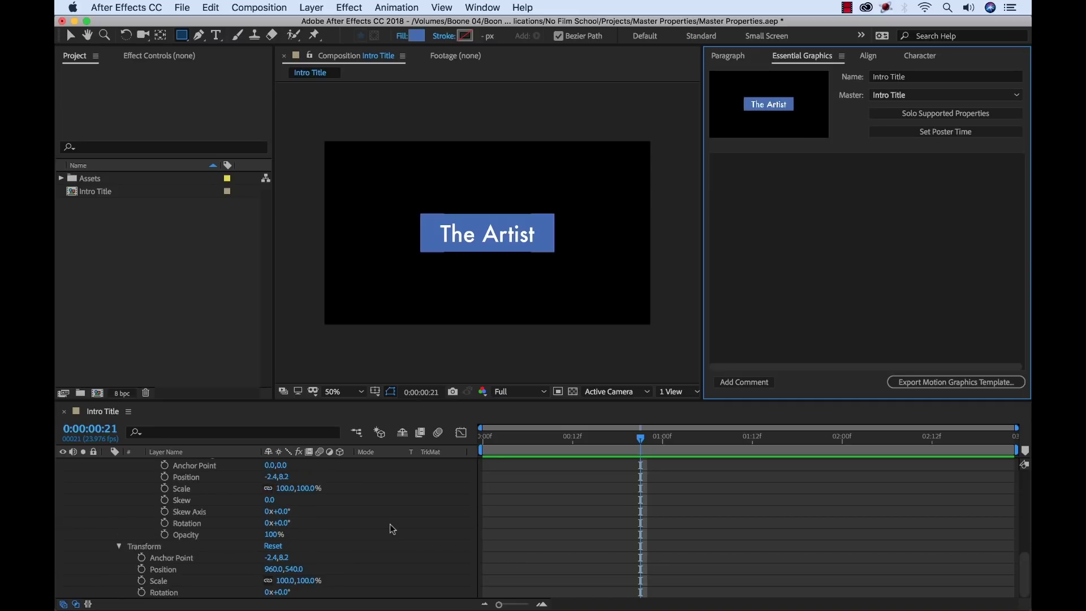
pyautogui.scroll(2, 389, 524)
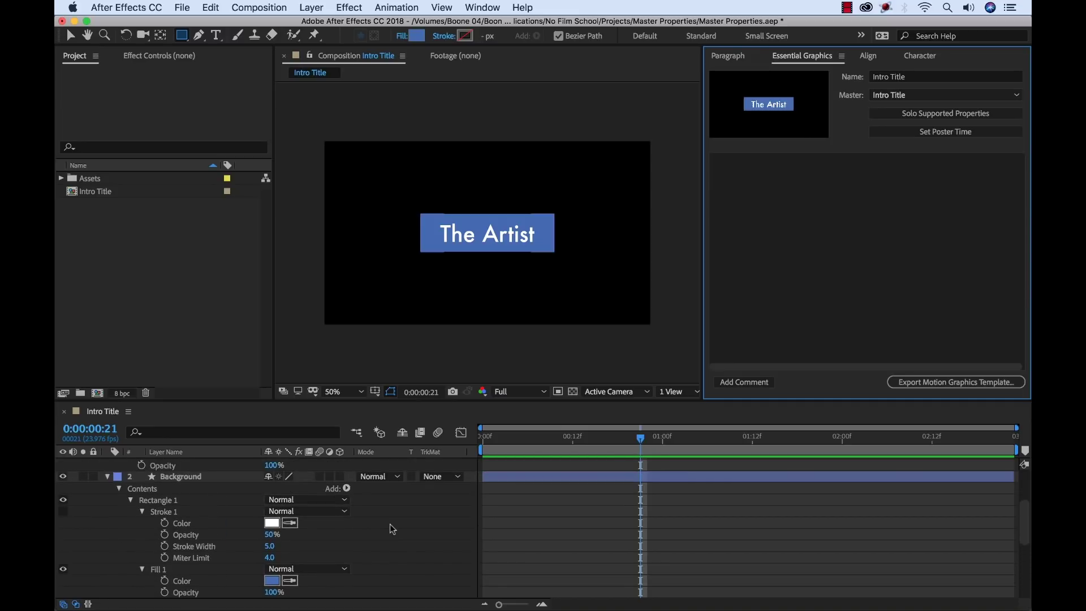
pyautogui.scroll(4, 389, 524)
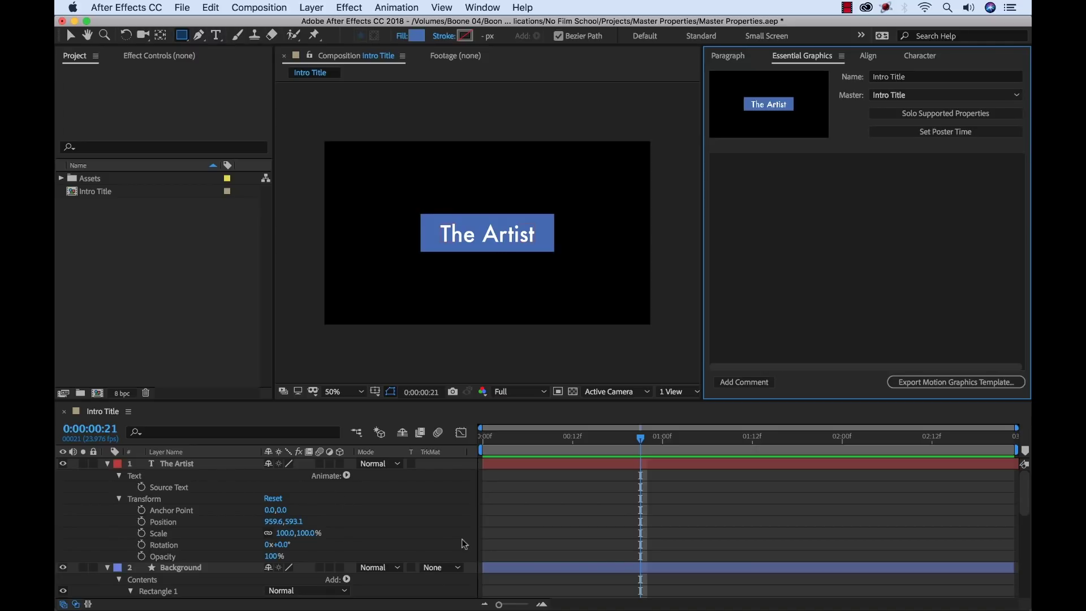
pyautogui.scroll(-3, 462, 538)
pyautogui.scroll(-1, 462, 543)
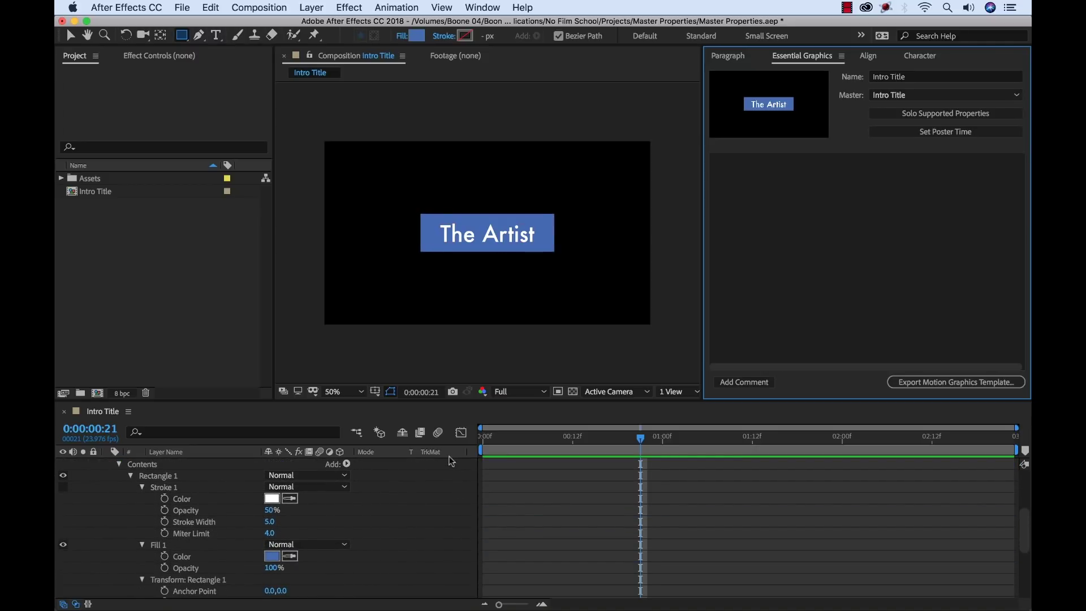
pyautogui.moveTo(184, 561); pyautogui.dragTo(772, 267)
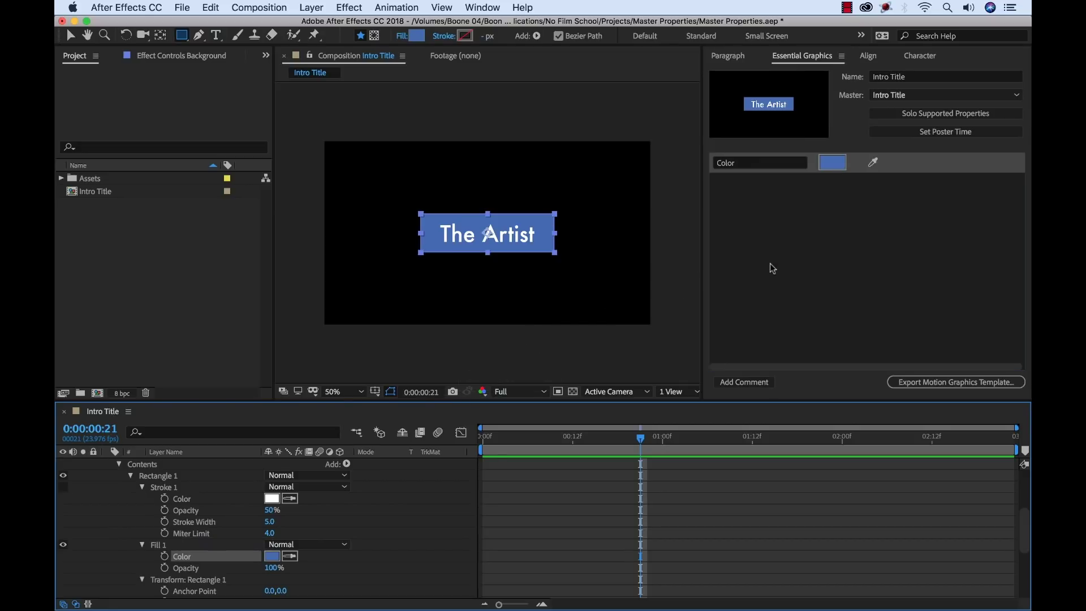
# Step: Add Rectangle 1's Transform Scale and Position to the Essential Graphics panel
pyautogui.scroll(-2, 399, 545)
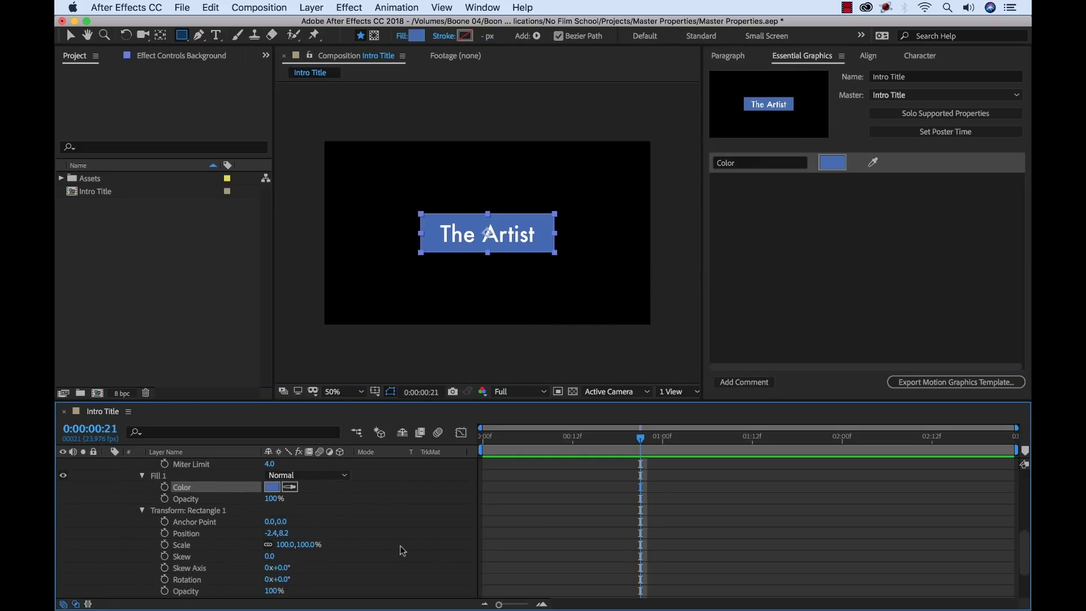
pyautogui.scroll(-1, 400, 549)
pyautogui.scroll(2, 399, 545)
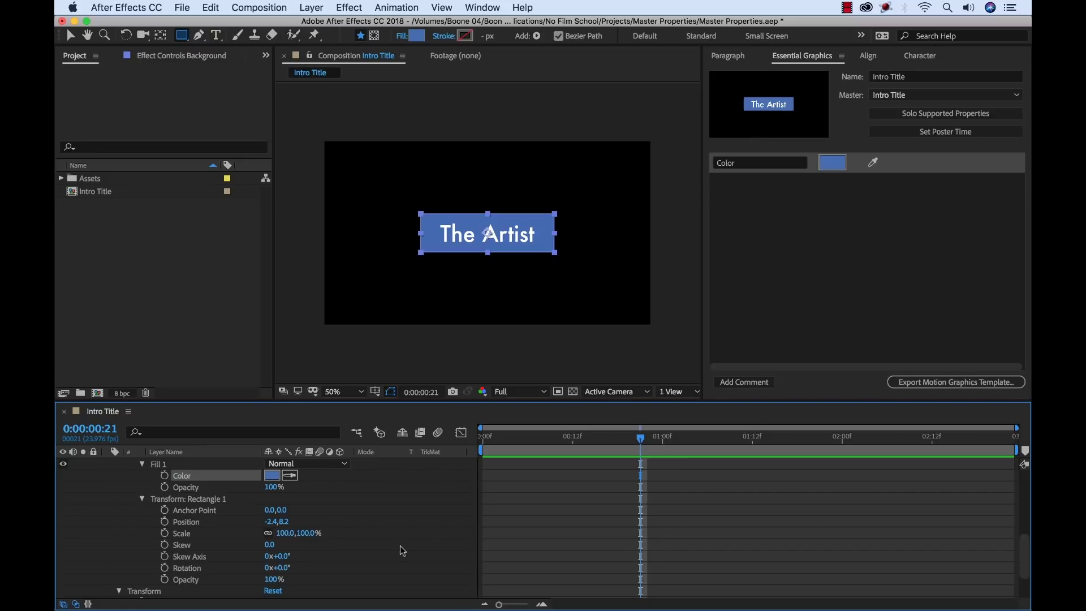
pyautogui.scroll(-3, 400, 545)
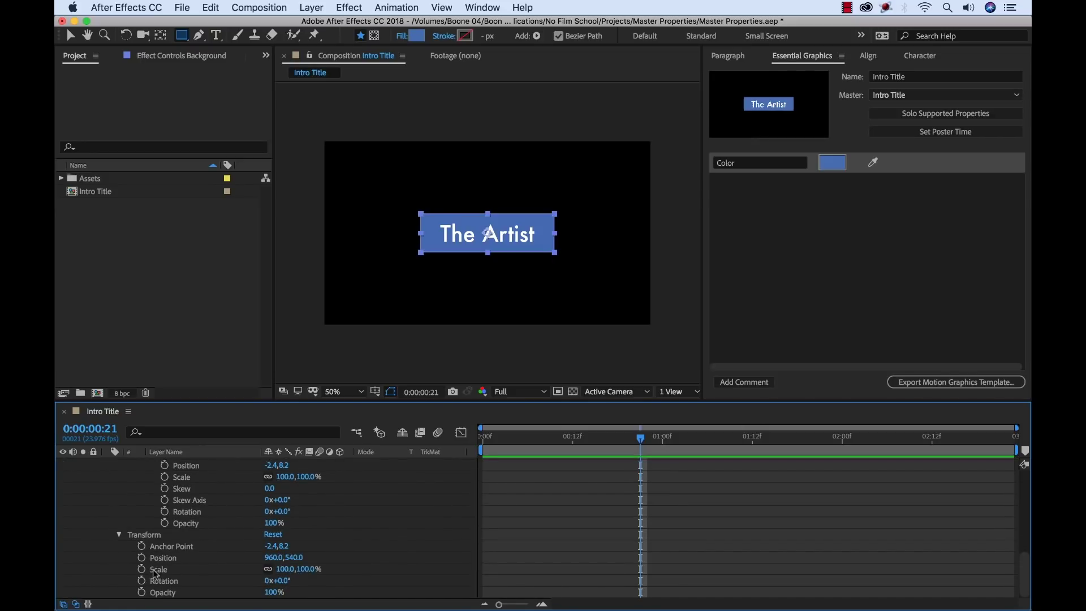
pyautogui.scroll(1, 160, 571)
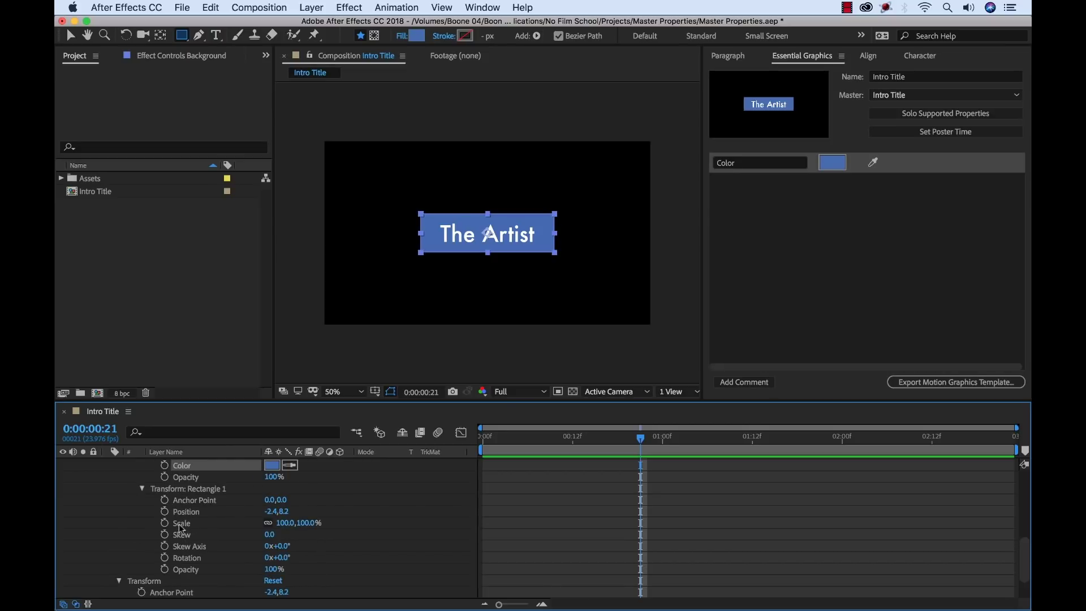
pyautogui.click(182, 525)
pyautogui.moveTo(182, 527); pyautogui.dragTo(803, 262)
pyautogui.moveTo(183, 512); pyautogui.dragTo(776, 277)
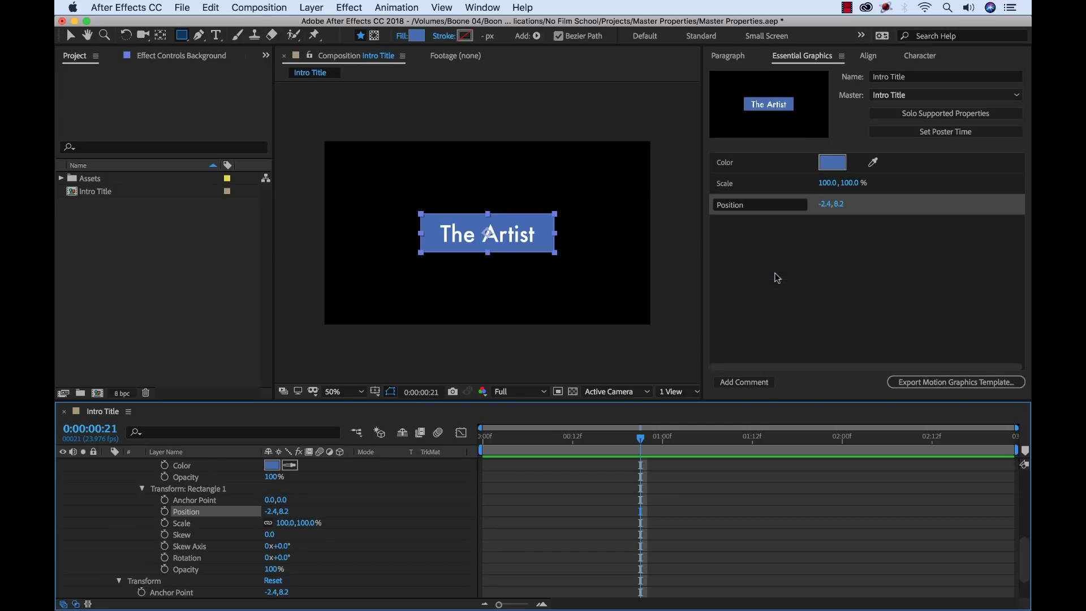
# Step: Add a comment titled 'Background Properties' above the Color, Scale and Position controls
pyautogui.click(780, 306)
pyautogui.click(735, 382)
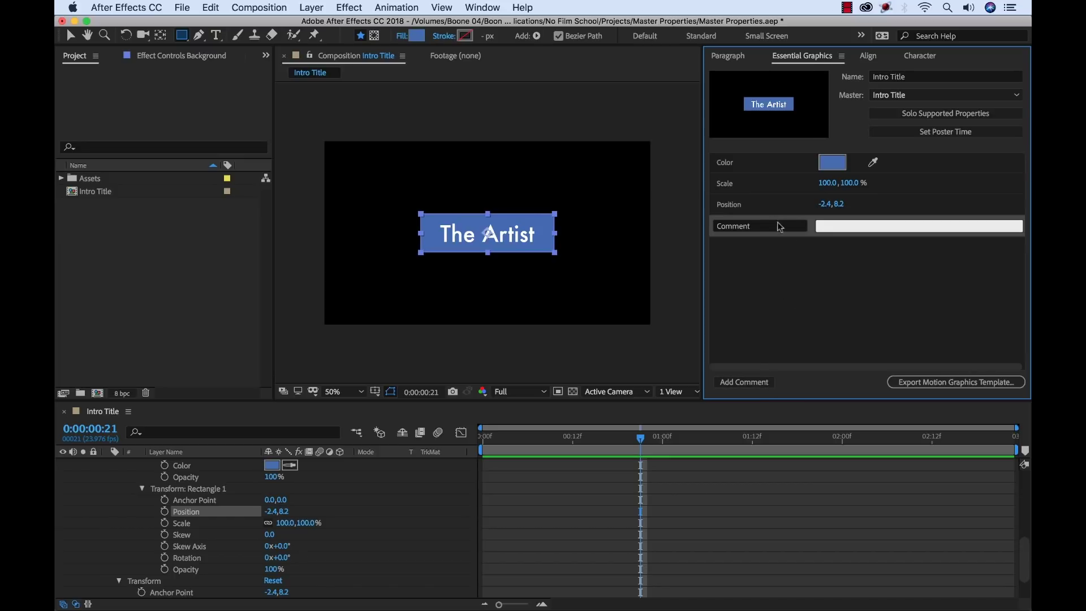
pyautogui.moveTo(799, 219); pyautogui.dragTo(788, 154)
pyautogui.click(791, 159)
pyautogui.write('Background Pro')
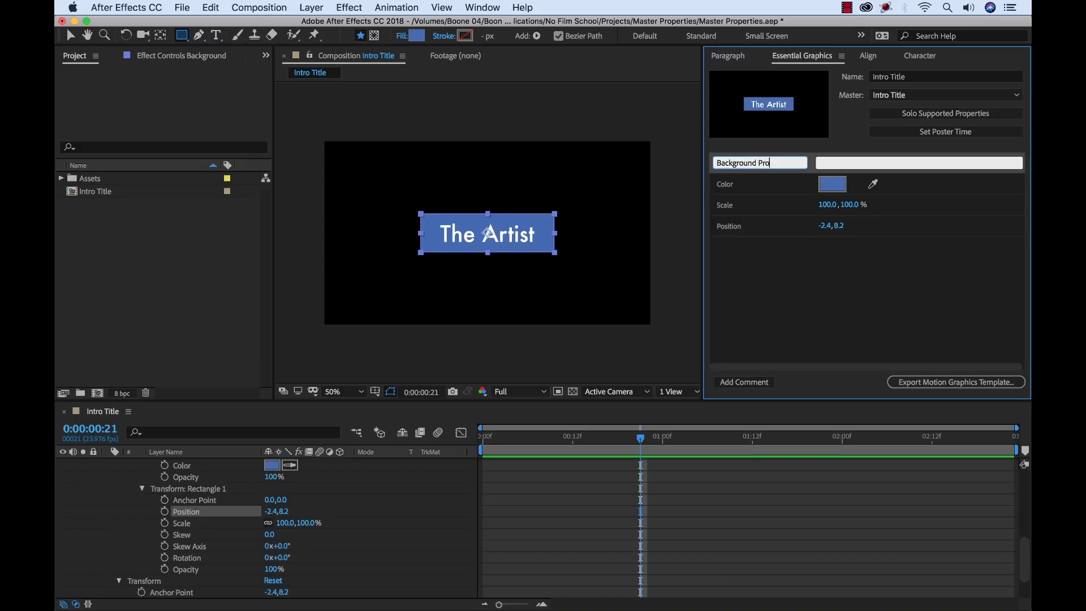
pyautogui.write('perties')
pyautogui.press('Return')
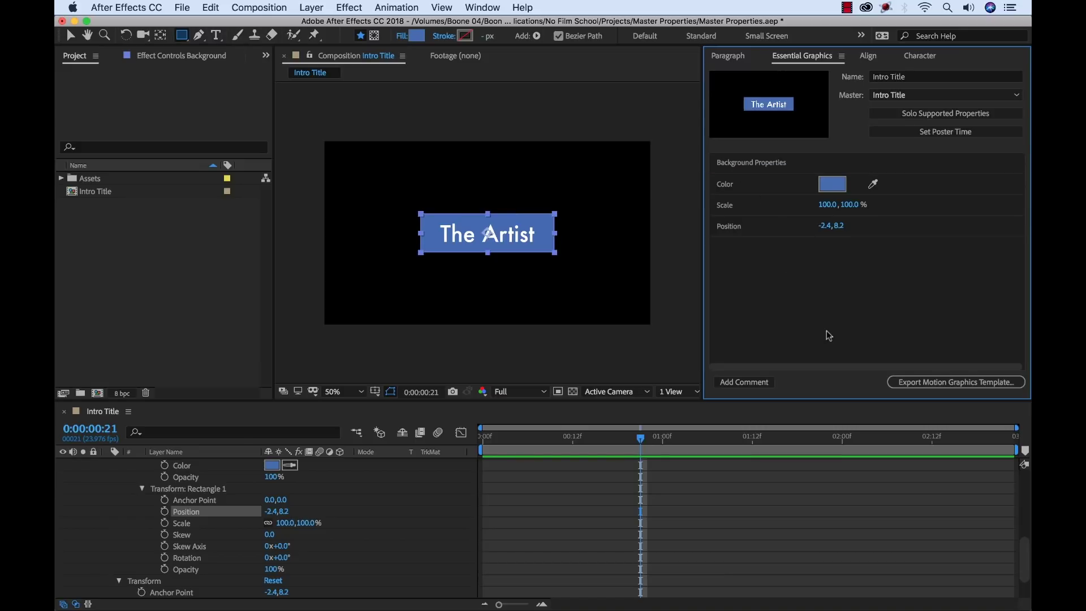
pyautogui.click(412, 529)
# Step: Collapse layer properties and nest Intro Title in a new comp named 'Intro Title 2 - Red'
pyautogui.press('u')
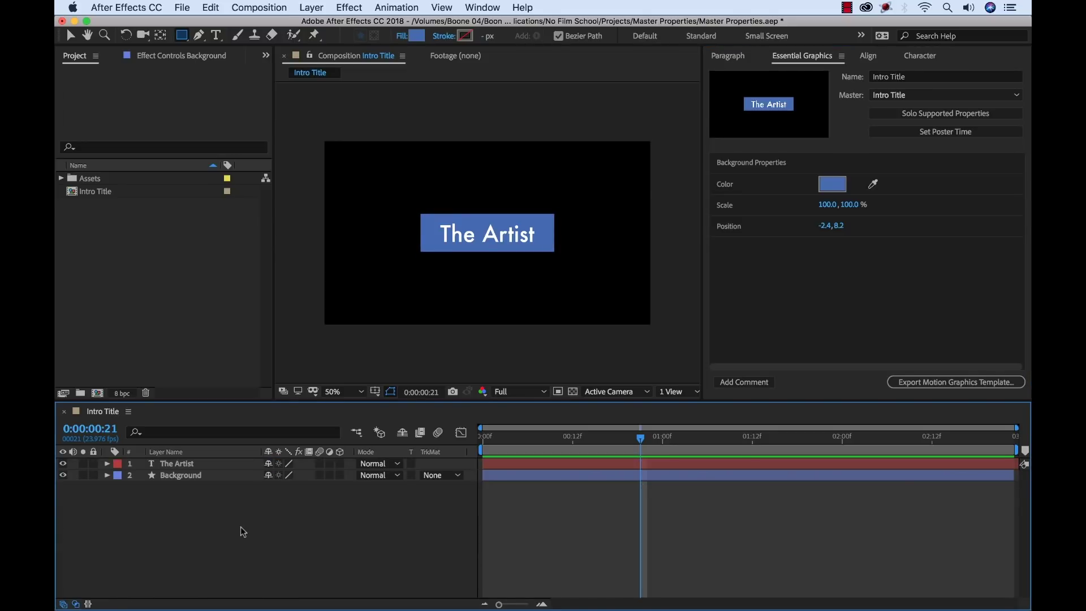
pyautogui.click(180, 310)
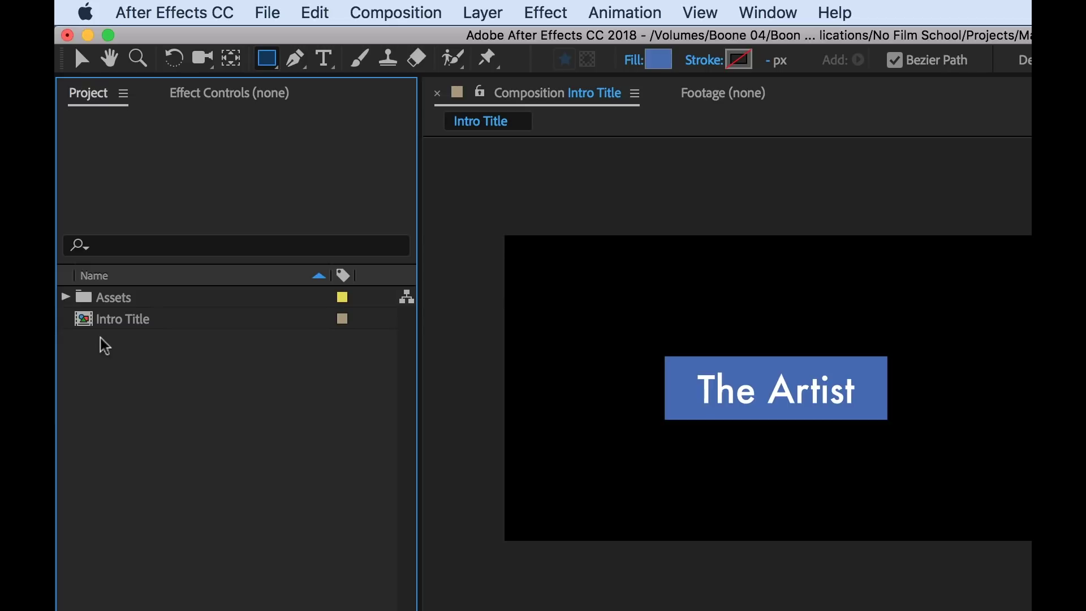
pyautogui.moveTo(87, 322); pyautogui.dragTo(127, 565)
pyautogui.moveTo(123, 518); pyautogui.dragTo(125, 608)
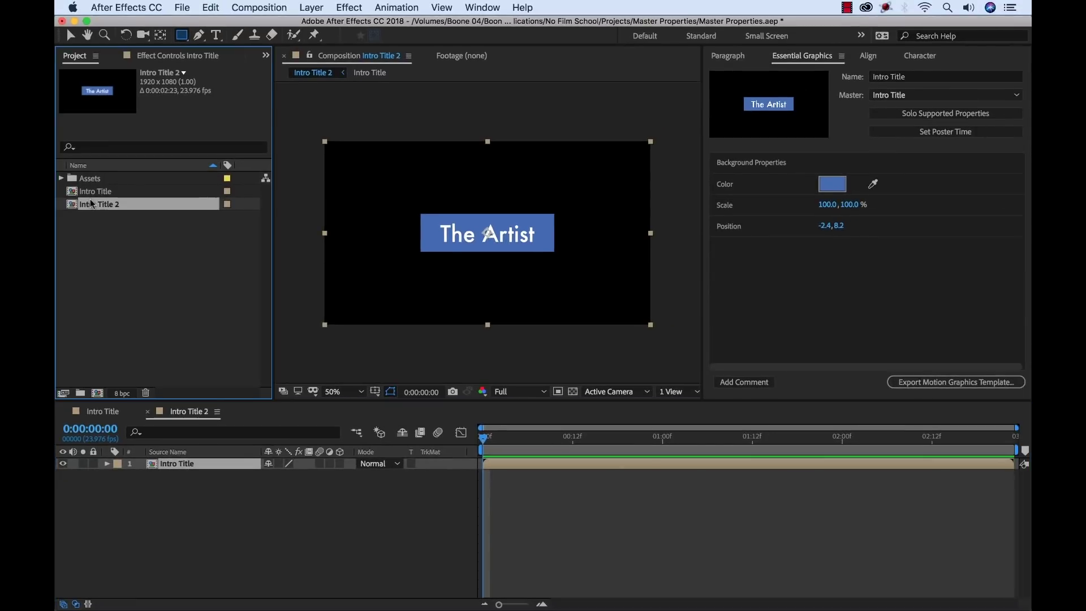
pyautogui.press('Return')
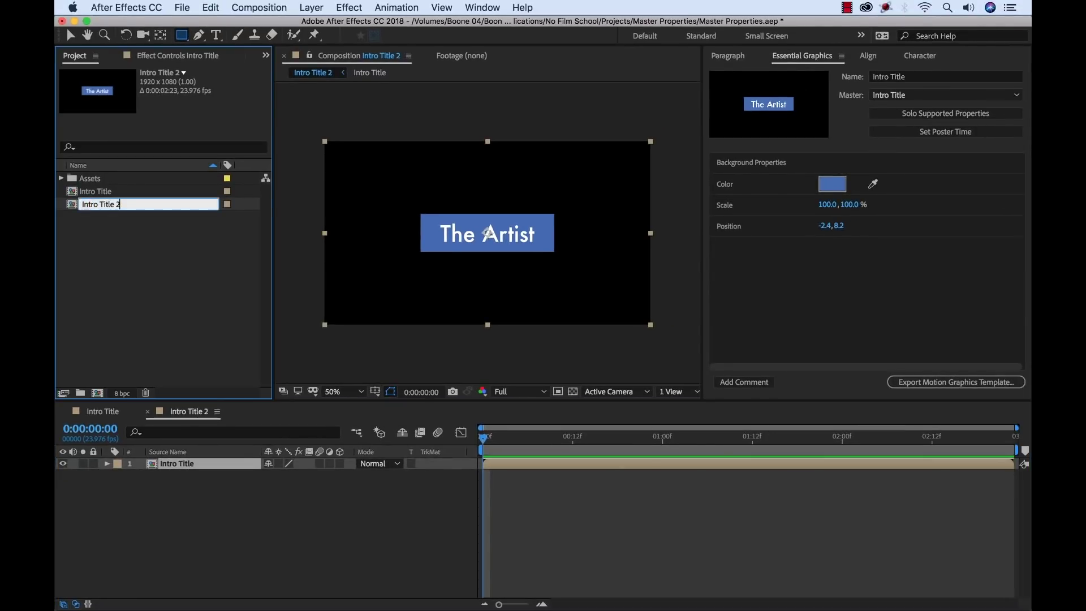
pyautogui.write('- Red')
pyautogui.press('Return')
# Step: Twirl open the nested layer's Master Properties showing Color, Scale and Position
pyautogui.click(123, 252)
pyautogui.click(107, 463)
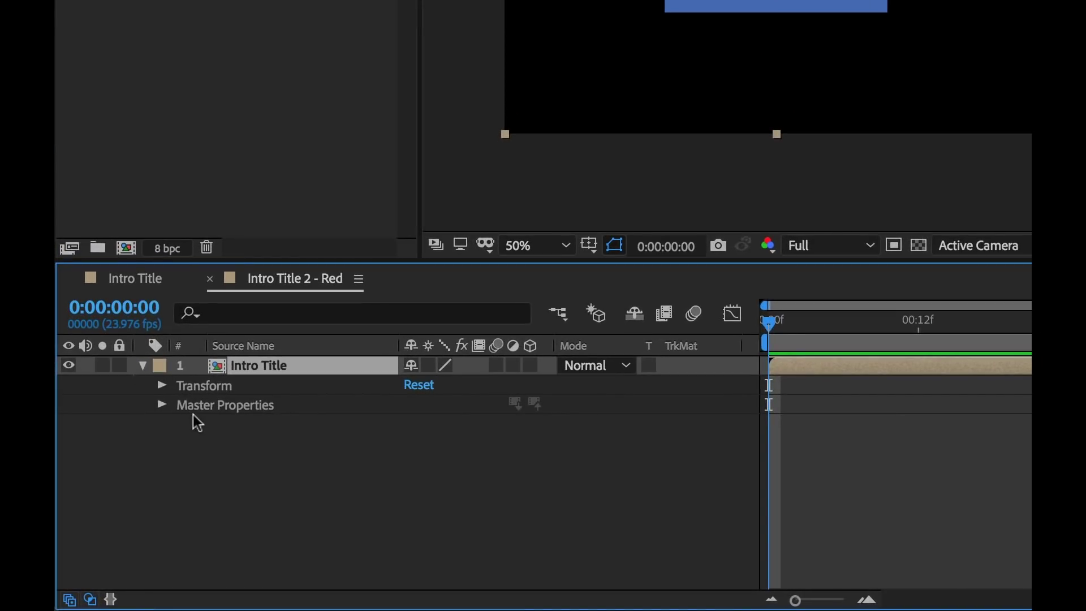
pyautogui.click(161, 405)
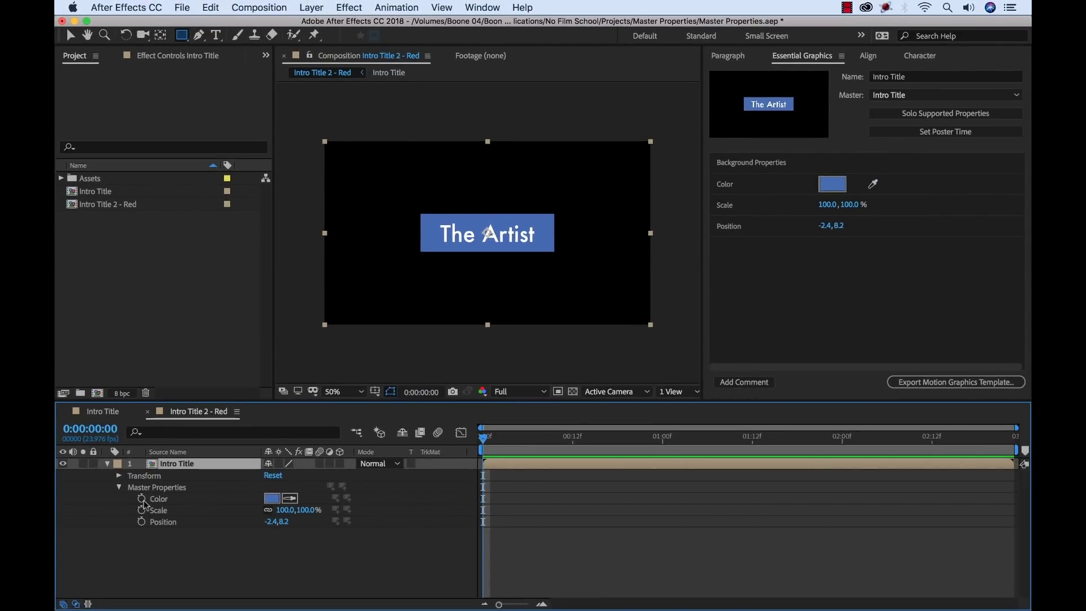
# Step: Set the master Color of the title box to red
pyautogui.click(272, 497)
pyautogui.click(565, 411)
pyautogui.moveTo(565, 394); pyautogui.dragTo(566, 367)
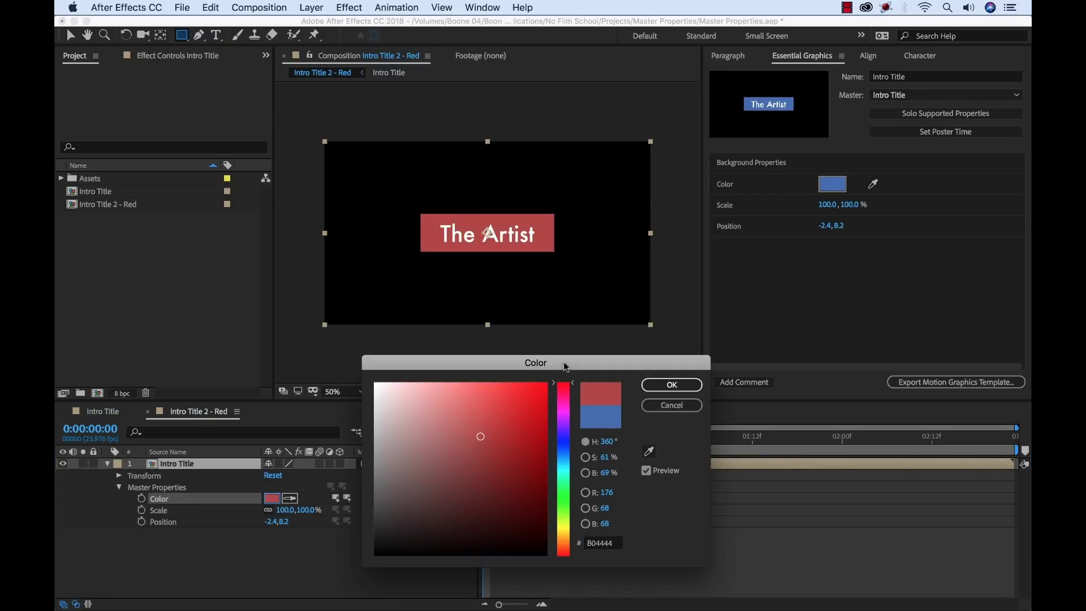
pyautogui.click(669, 385)
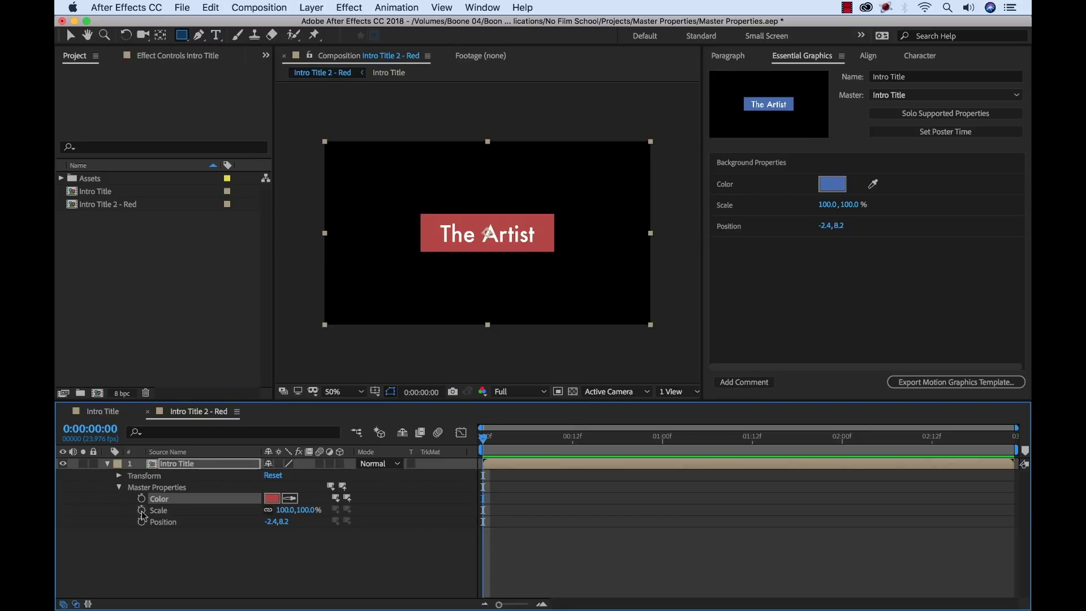
# Step: Keyframe Scale and Position, starting at frame 0 with 0% vertical scale and a raised Position
pyautogui.click(141, 509)
pyautogui.click(141, 521)
pyautogui.moveTo(503, 500); pyautogui.dragTo(536, 515)
pyautogui.moveTo(484, 516)
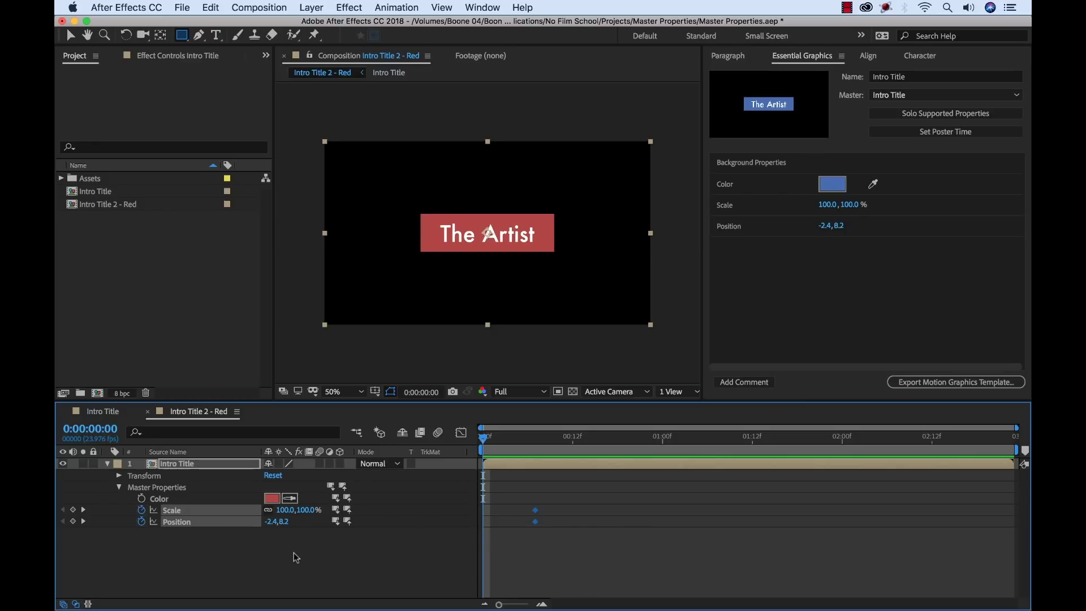
pyautogui.click(294, 552)
pyautogui.moveTo(301, 513); pyautogui.dragTo(321, 519)
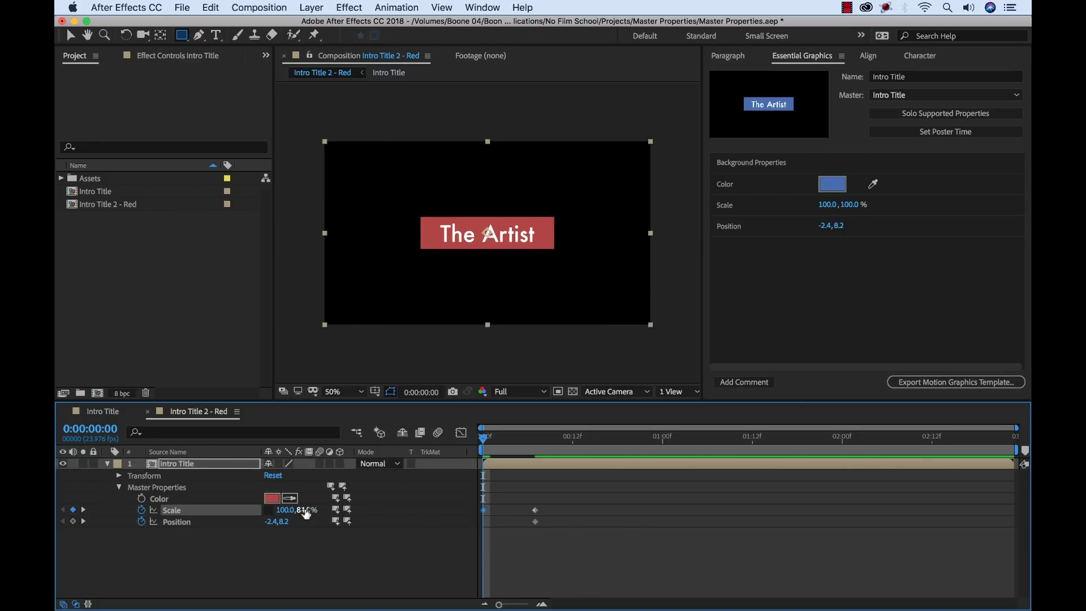
pyautogui.click(306, 510)
pyautogui.write('0')
pyautogui.press('Return')
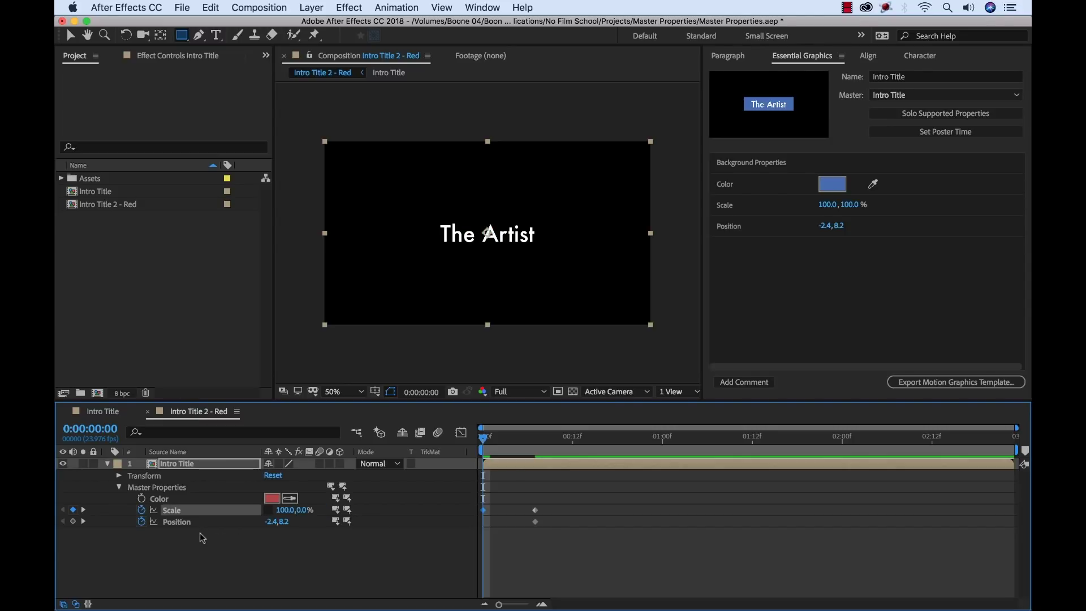
pyautogui.moveTo(285, 526); pyautogui.dragTo(260, 527)
# Step: Scrub the timeline to check the red box growing open
pyautogui.moveTo(492, 445); pyautogui.dragTo(533, 443)
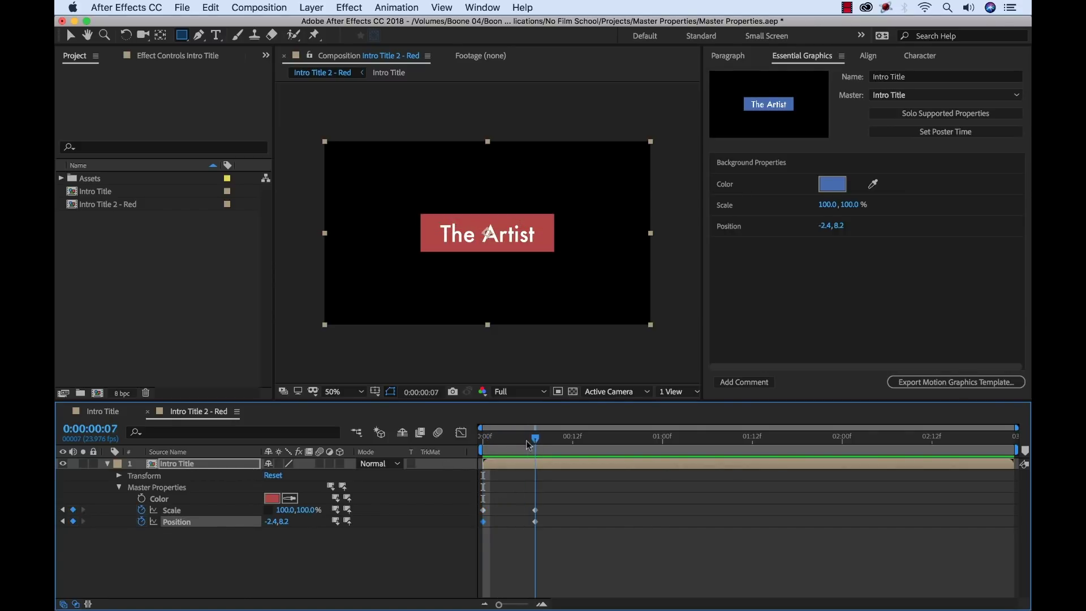
pyautogui.moveTo(520, 445); pyautogui.dragTo(548, 444)
pyautogui.click(521, 565)
pyautogui.click(500, 445)
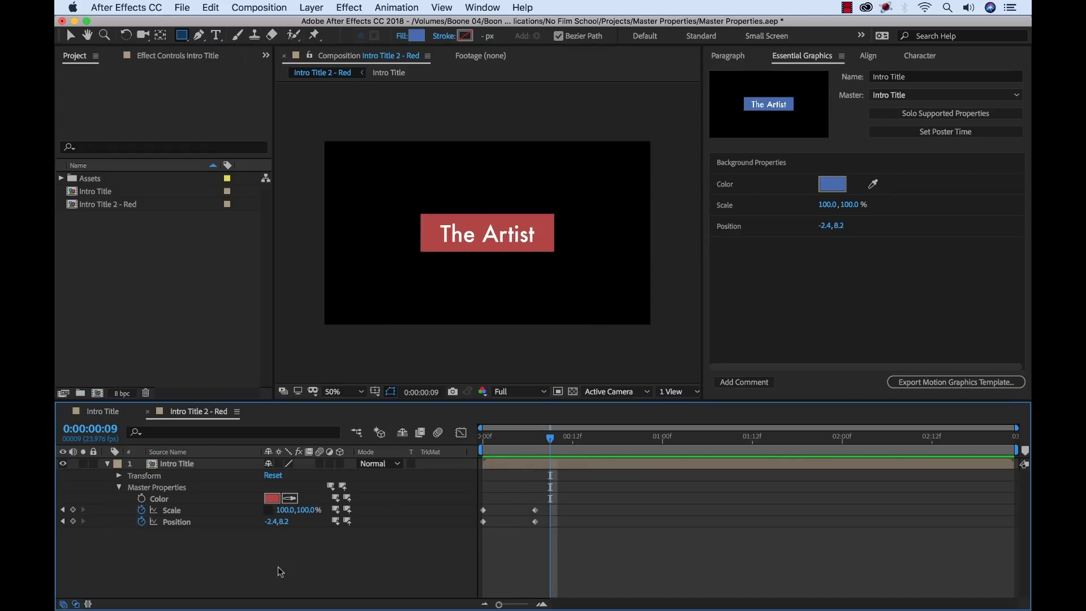
# Step: Compare the original Intro Title timing with the Red comp's opening animation
pyautogui.click(103, 411)
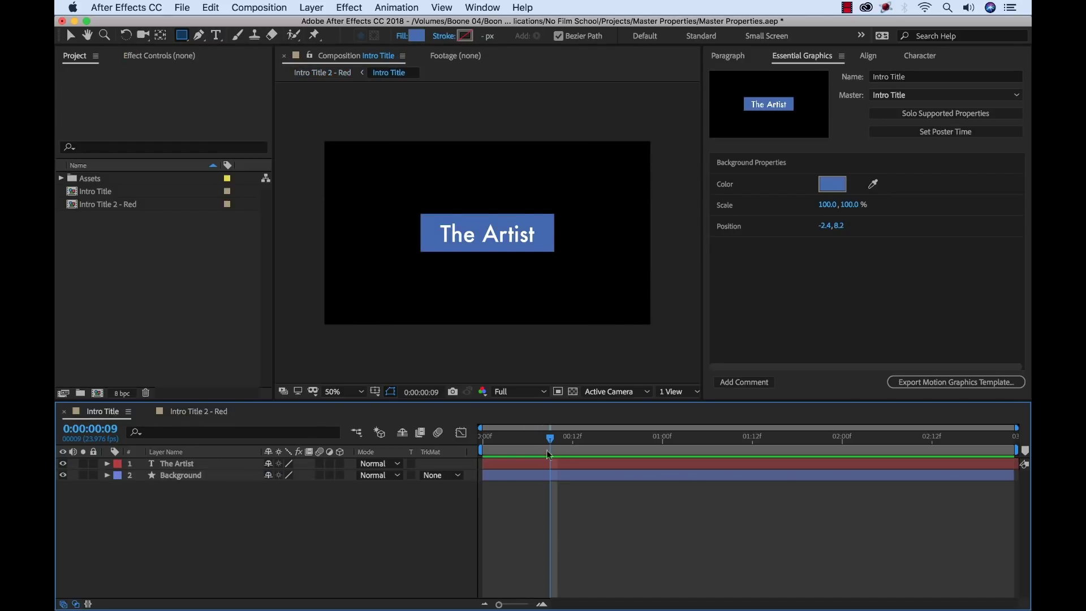
pyautogui.moveTo(548, 438)
pyautogui.mouseDown()
pyautogui.moveTo(482, 440)
pyautogui.moveTo(580, 440)
pyautogui.moveTo(483, 440)
pyautogui.moveTo(528, 440)
pyautogui.mouseUp()
pyautogui.click(187, 412)
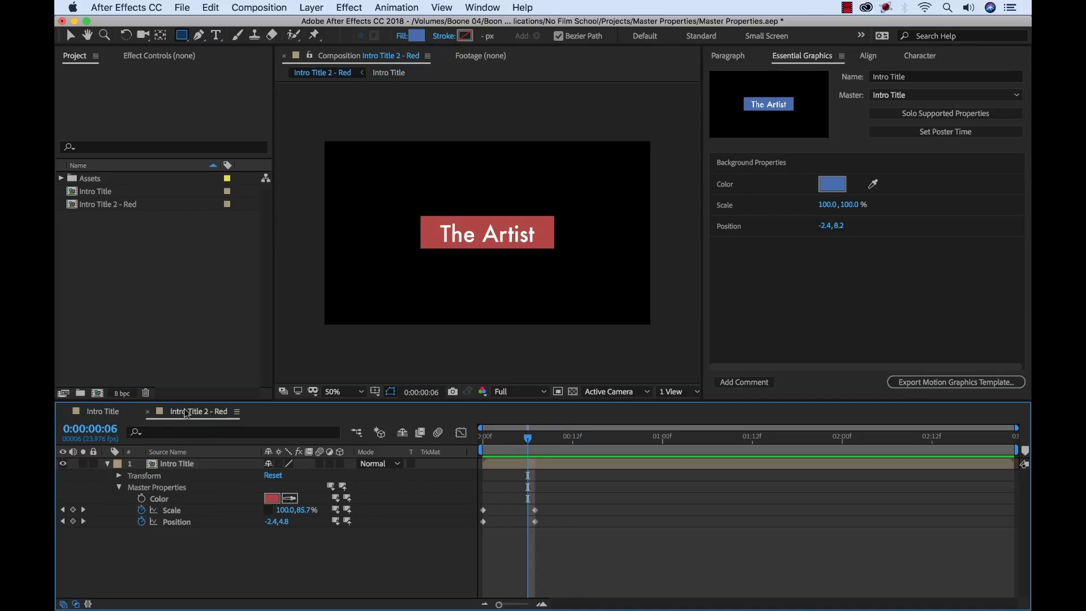
pyautogui.moveTo(528, 441); pyautogui.dragTo(535, 442)
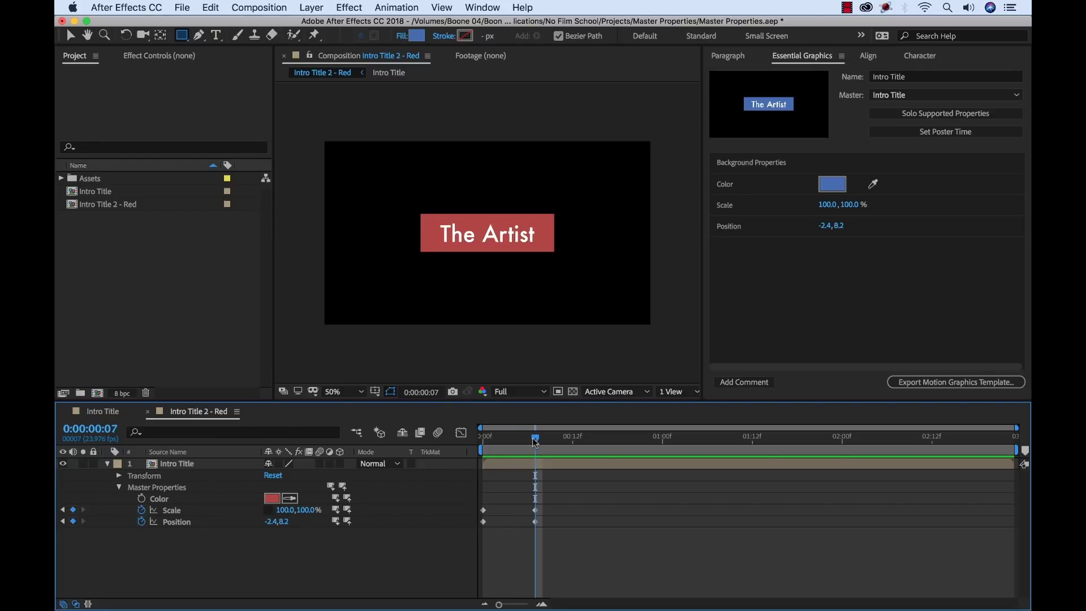
pyautogui.click(97, 413)
# Step: Nest Intro Title in another new comp named 'Intro Title 2 - Green'
pyautogui.click(129, 355)
pyautogui.click(80, 192)
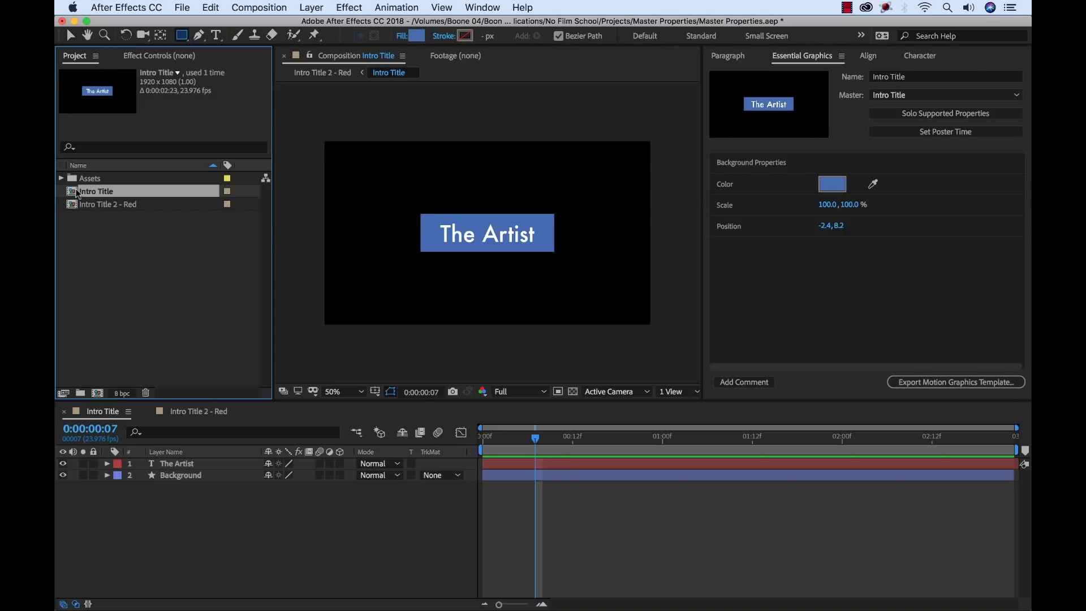
pyautogui.moveTo(77, 193); pyautogui.dragTo(98, 392)
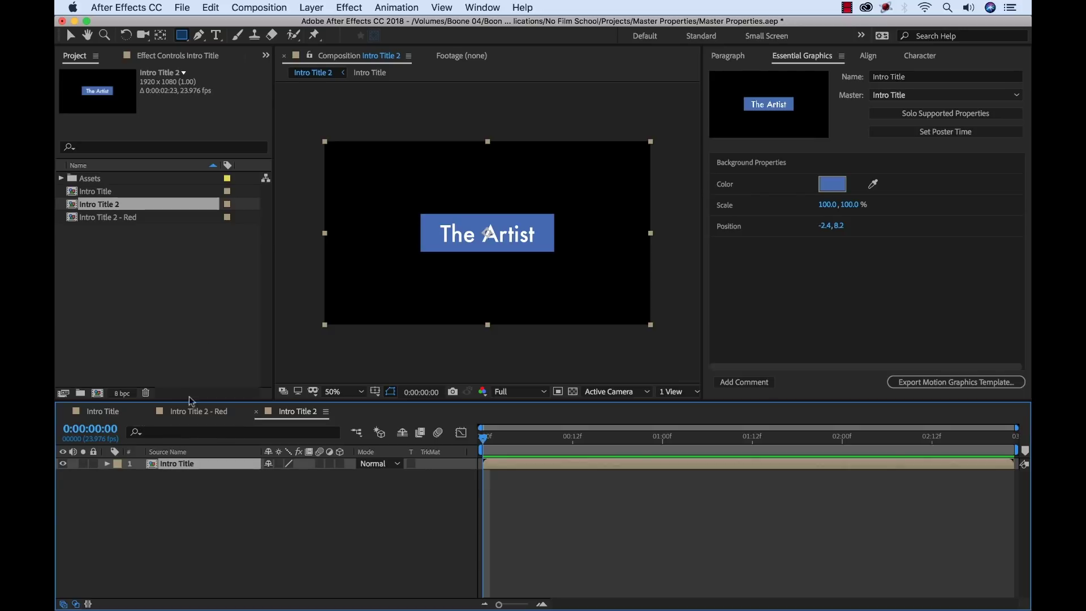
pyautogui.click(113, 209)
pyautogui.press('Return')
pyautogui.press('Right')
pyautogui.write('- Green')
pyautogui.press('Return')
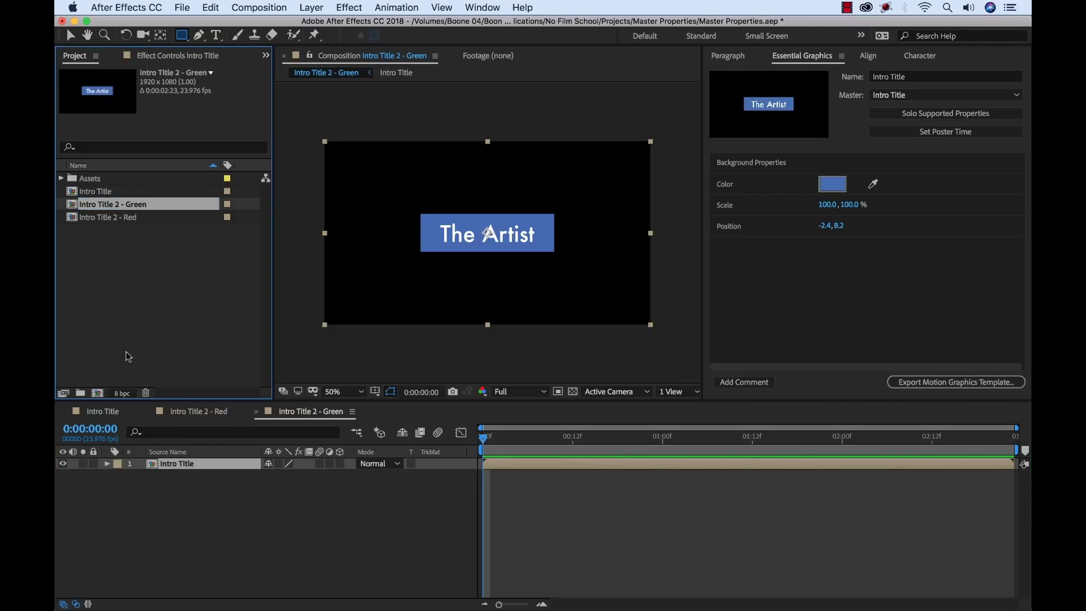
# Step: Set the Green comp's master Color to green
pyautogui.click(107, 463)
pyautogui.click(119, 487)
pyautogui.click(271, 499)
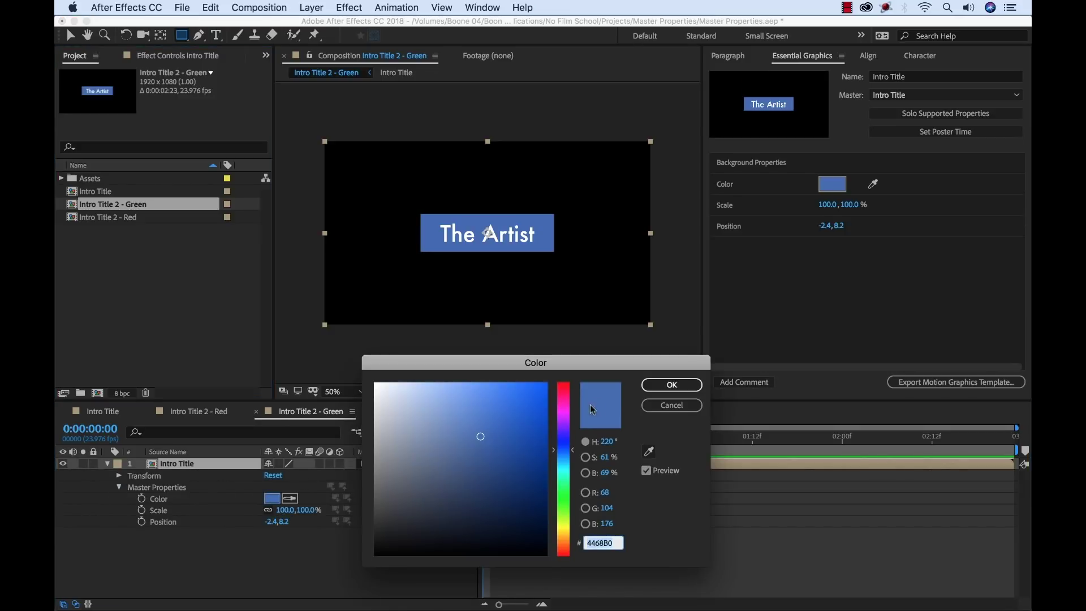
pyautogui.moveTo(564, 447); pyautogui.dragTo(568, 500)
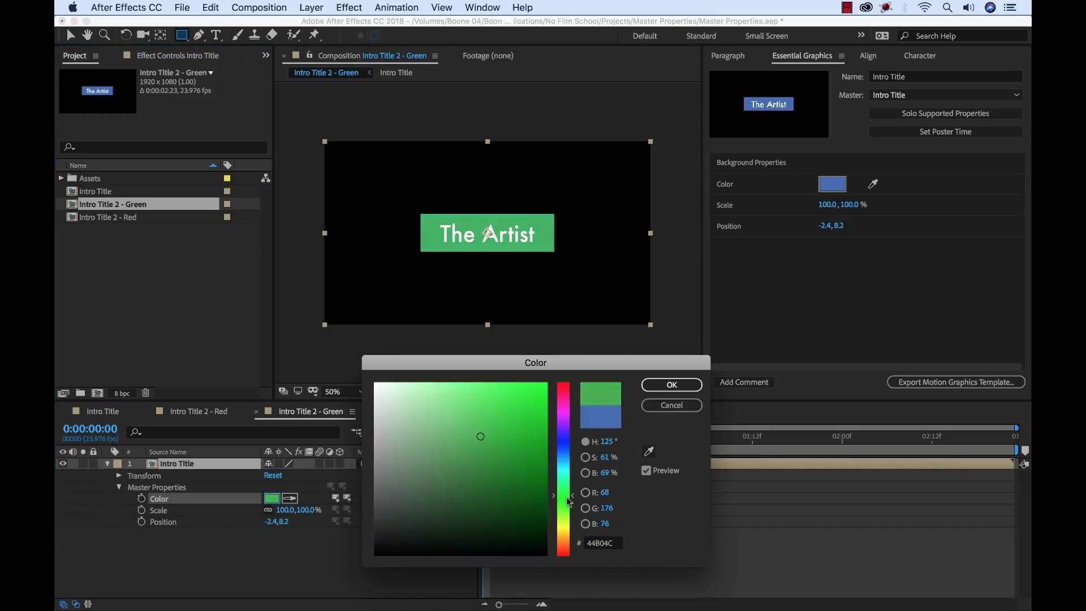
pyautogui.click(672, 384)
# Step: Keyframe Scale and Position, starting with 0% horizontal scale and Position shifted left
pyautogui.click(142, 510)
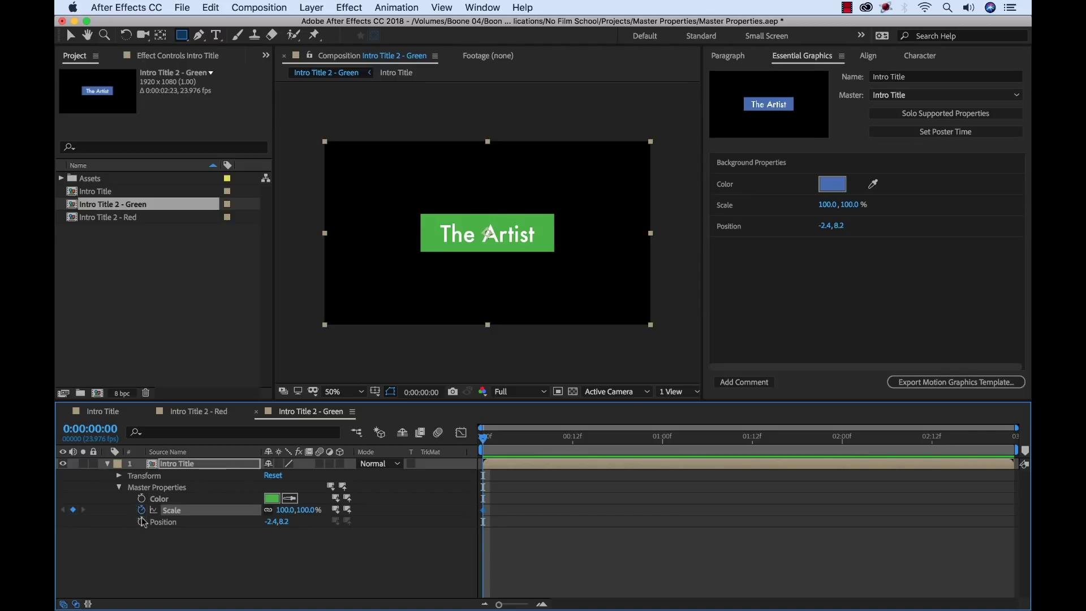
pyautogui.click(141, 521)
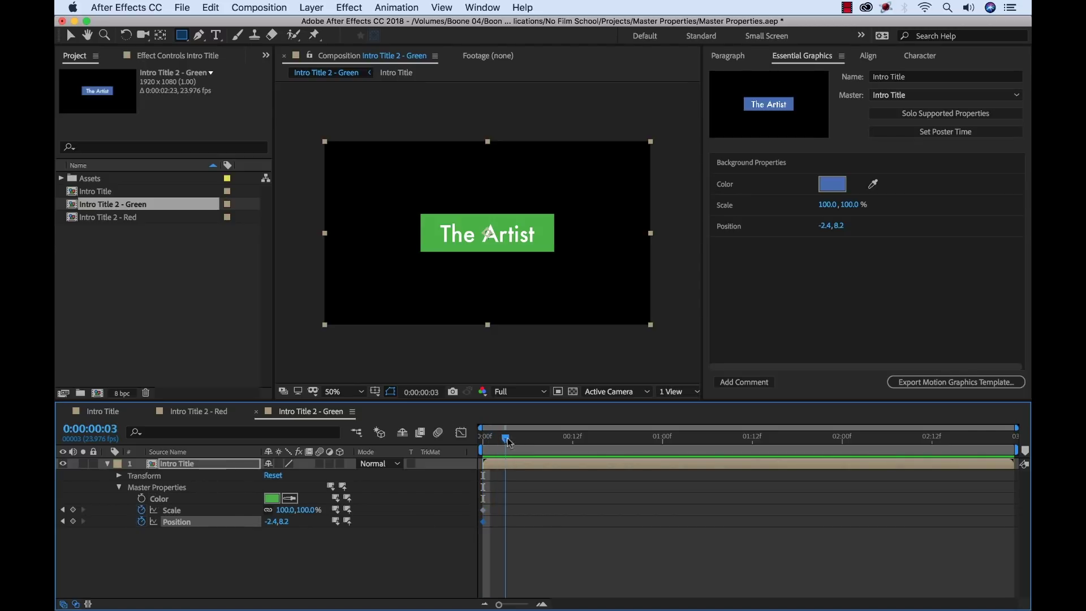
pyautogui.moveTo(497, 496); pyautogui.dragTo(535, 518)
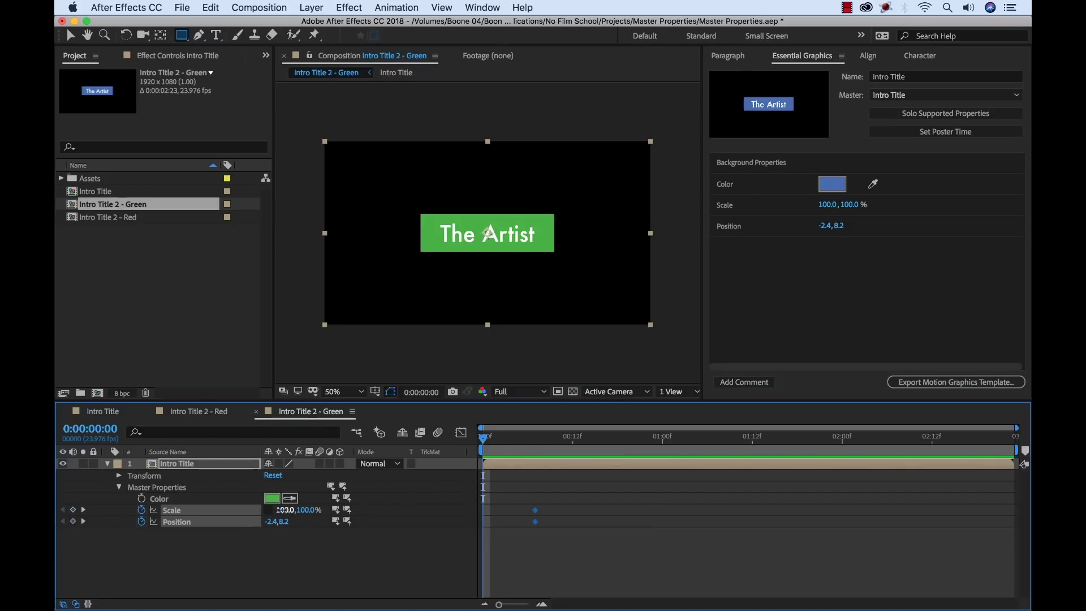
pyautogui.moveTo(281, 509); pyautogui.dragTo(272, 509)
pyautogui.click(284, 509)
pyautogui.write('0')
pyautogui.press('Return')
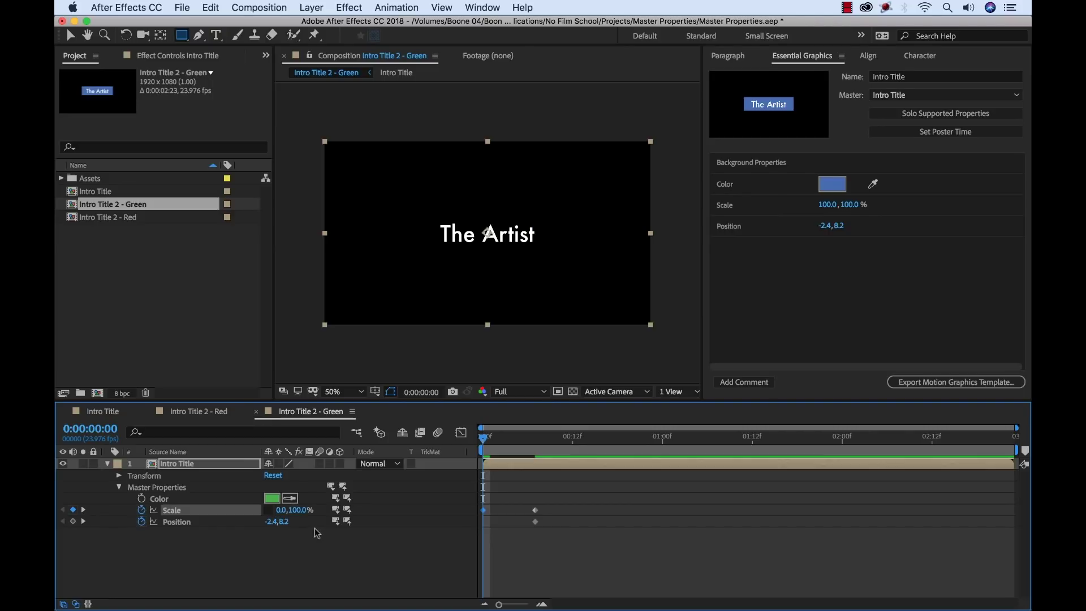
pyautogui.moveTo(272, 521); pyautogui.dragTo(257, 521)
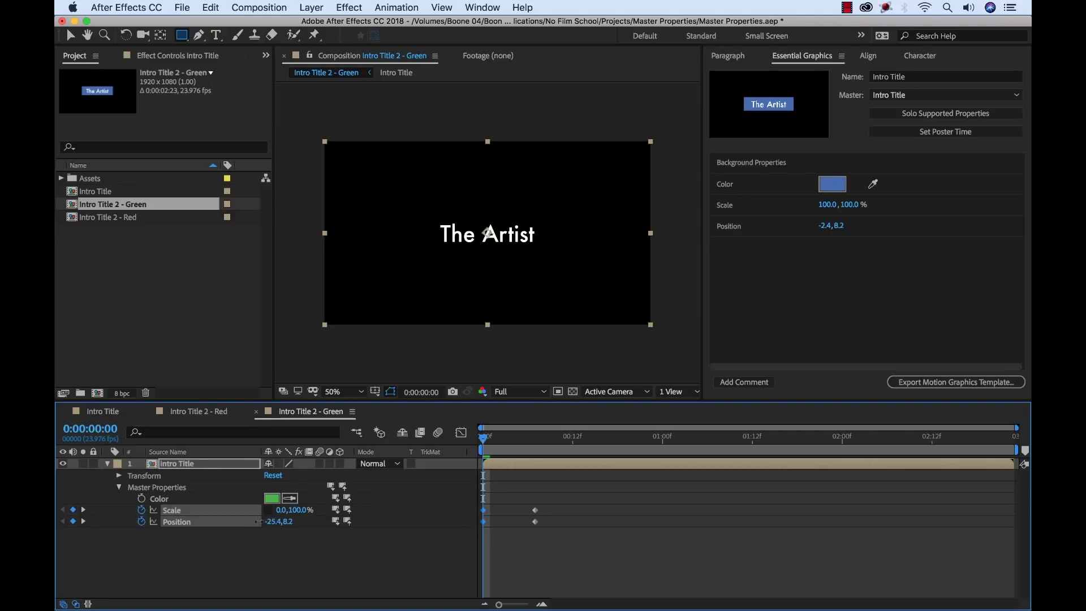
# Step: Preview and scrub the green box widening from zero to full size
pyautogui.press('space')
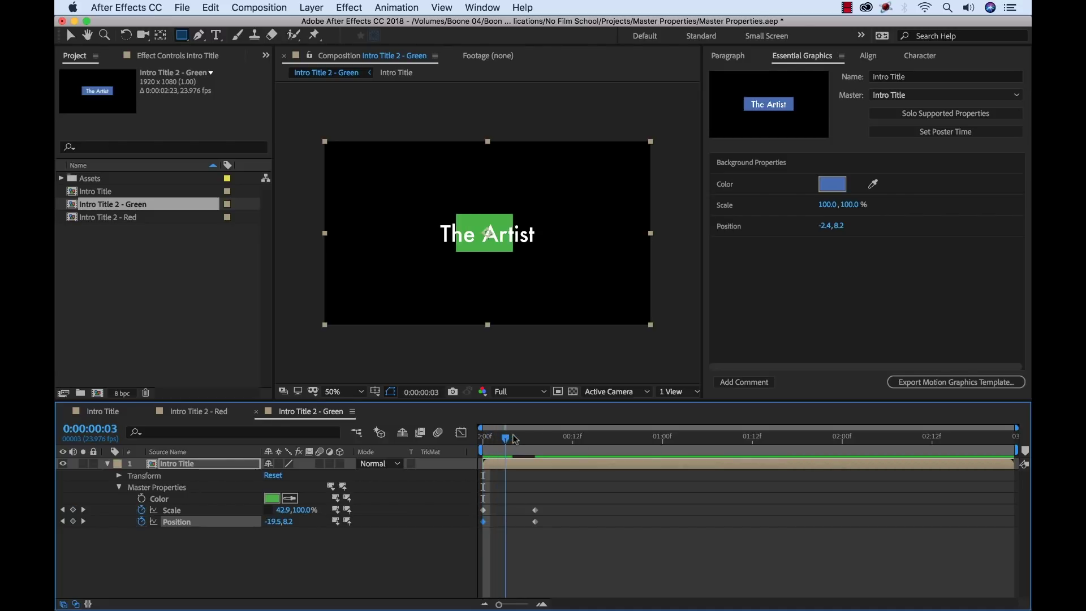
pyautogui.press('space')
pyautogui.press('space')
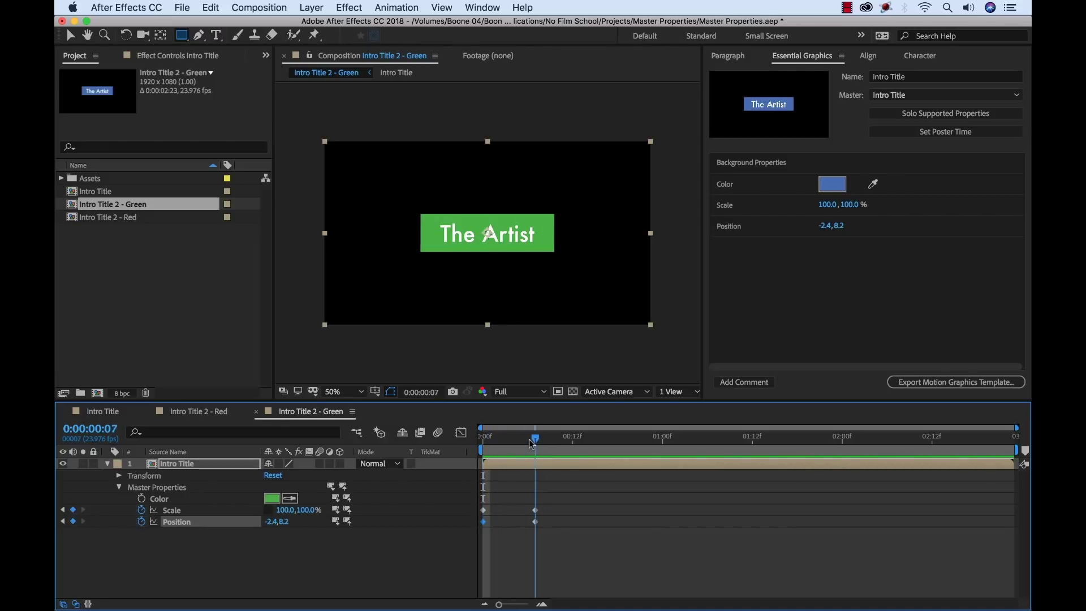
pyautogui.press('space')
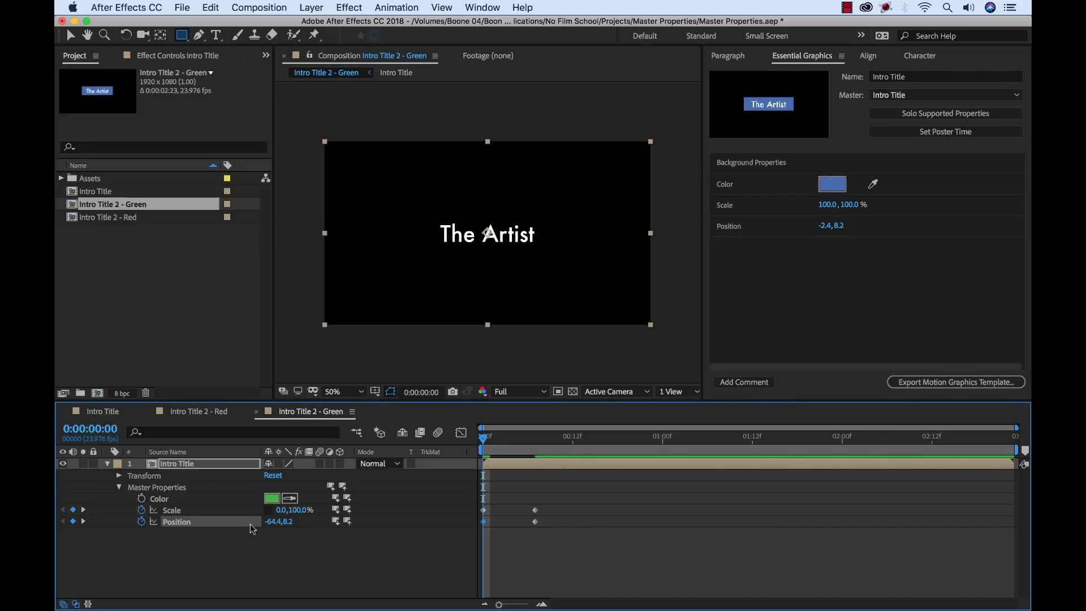
pyautogui.click(505, 441)
pyautogui.moveTo(515, 445); pyautogui.dragTo(541, 444)
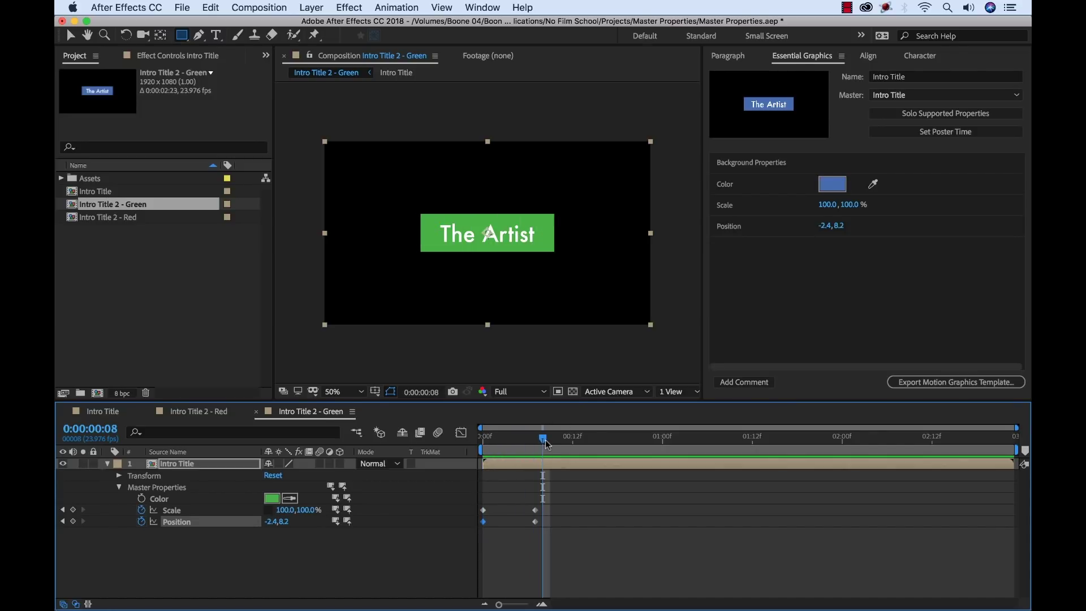
pyautogui.click(248, 561)
pyautogui.click(483, 441)
pyautogui.press('space')
# Step: Check the Red comp at frame 10, then nest Intro Title in a new composition
pyautogui.click(213, 411)
pyautogui.moveTo(498, 442); pyautogui.dragTo(557, 443)
pyautogui.click(125, 280)
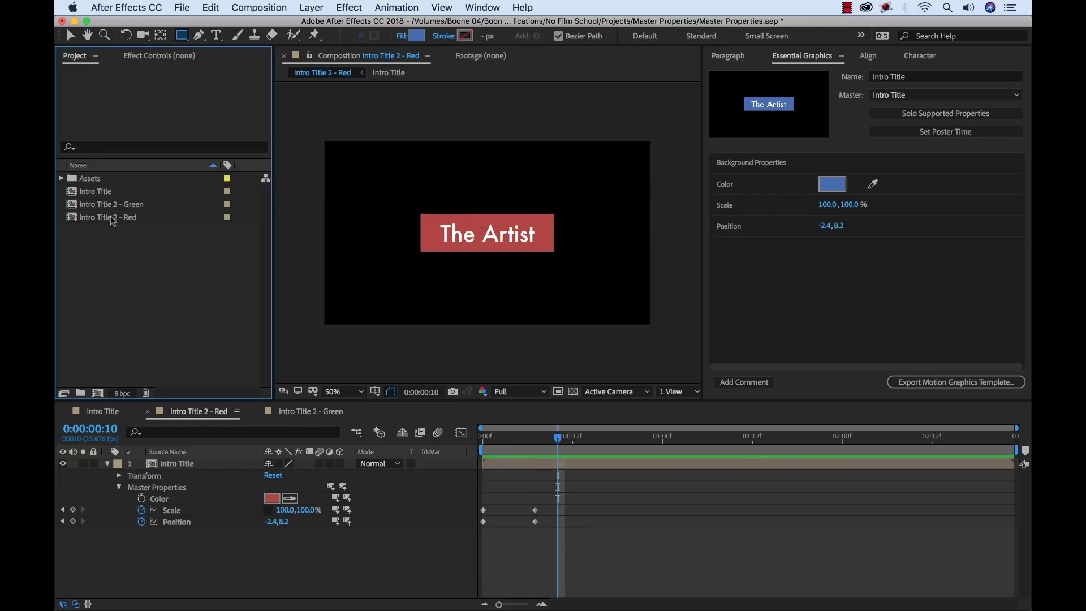
pyautogui.click(96, 191)
pyautogui.keyDown('super'); pyautogui.click(108, 218); pyautogui.keyUp('super')
pyautogui.moveTo(107, 217); pyautogui.dragTo(97, 393)
# Step: Set the new comp's master Color to yellow
pyautogui.click(254, 513)
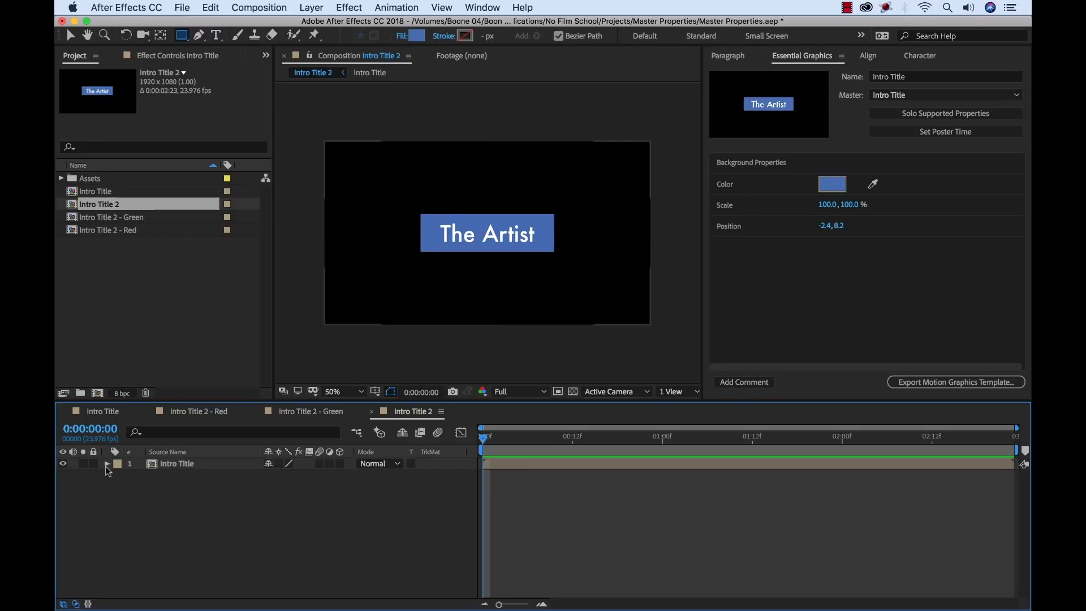
pyautogui.click(107, 463)
pyautogui.click(119, 487)
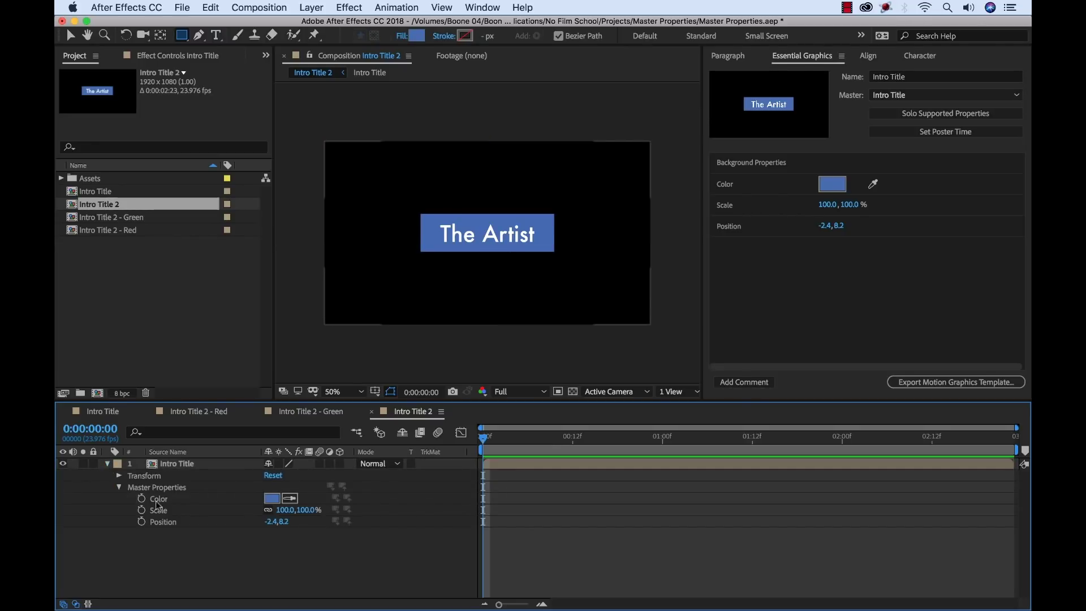
pyautogui.click(271, 499)
pyautogui.moveTo(571, 467); pyautogui.dragTo(569, 526)
pyautogui.click(685, 385)
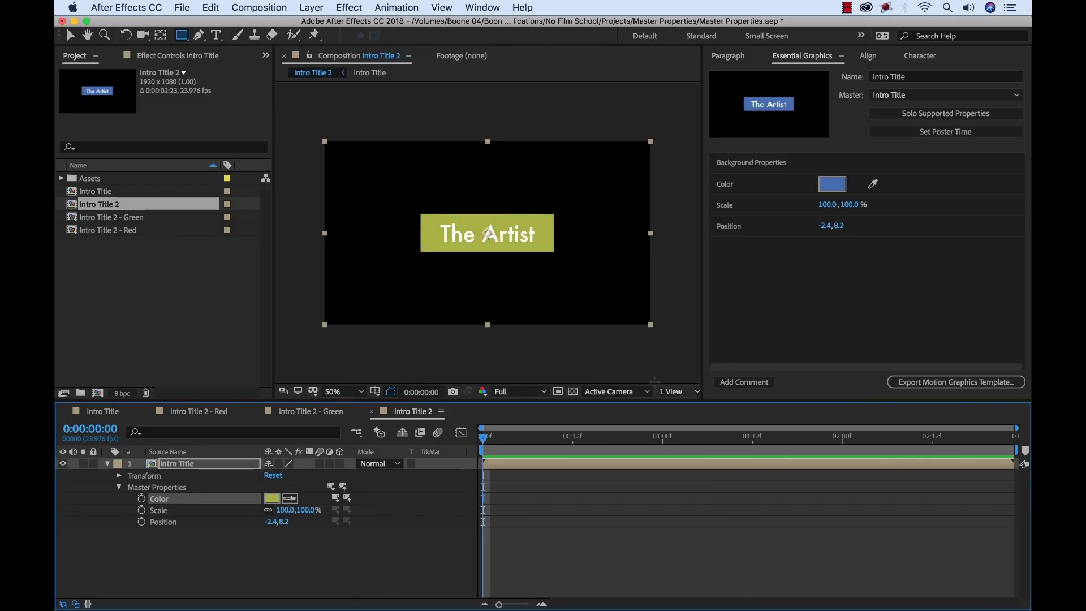
# Step: Rename the new comp to 'Intro Title 2 - Yellow'
pyautogui.click(103, 206)
pyautogui.press('Return')
pyautogui.press('Right')
pyautogui.write('- Yellow')
pyautogui.press('Return')
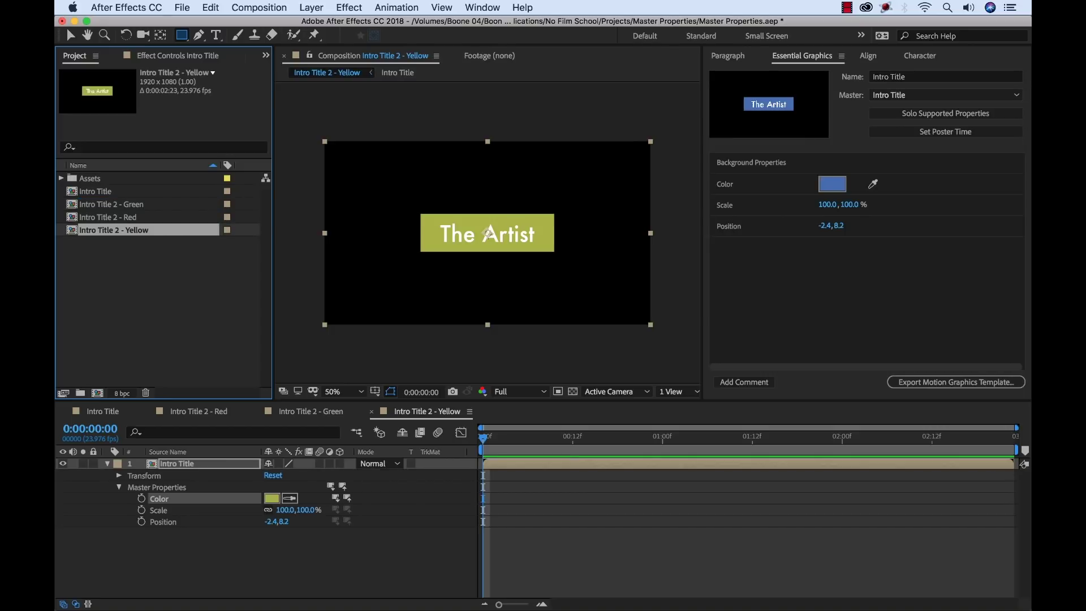
# Step: Key the Yellow title's Scale and Position and move those keyframes to frame 8
pyautogui.click(177, 560)
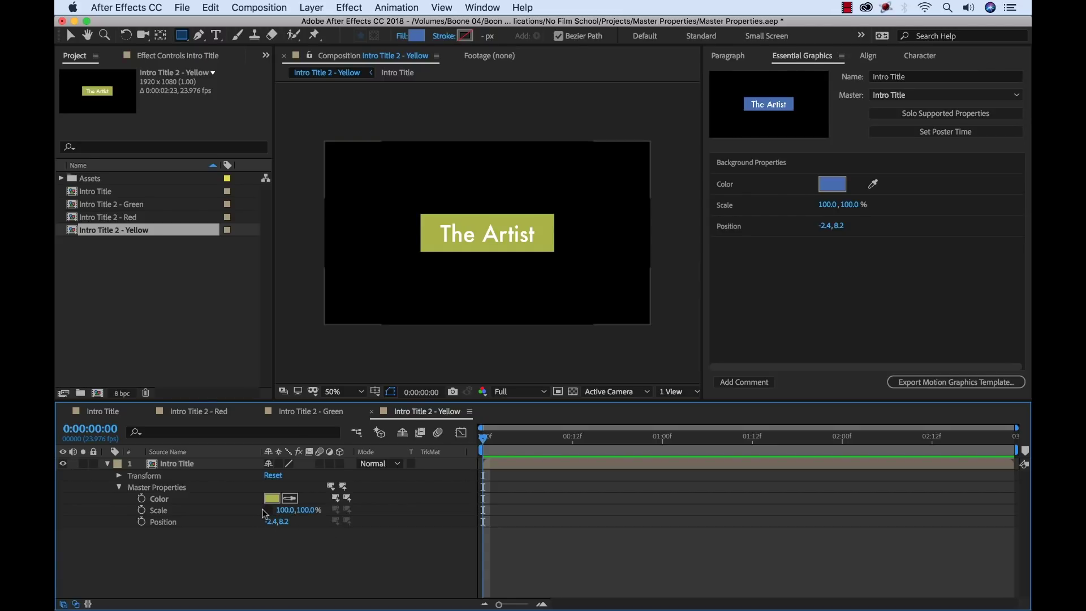
pyautogui.click(142, 510)
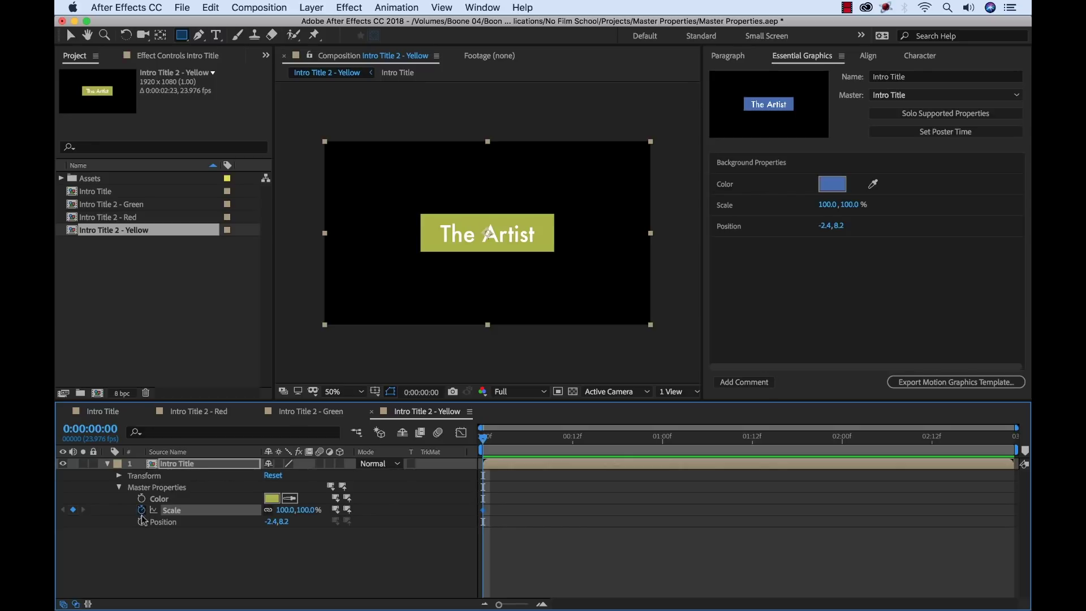
pyautogui.click(142, 522)
pyautogui.moveTo(490, 516); pyautogui.dragTo(537, 514)
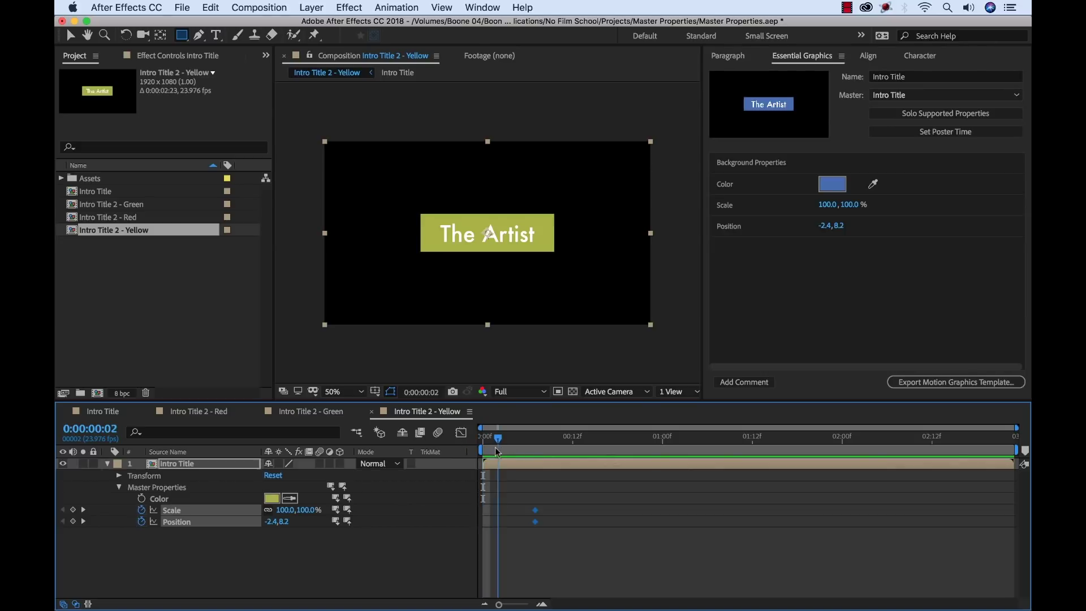
pyautogui.click(161, 549)
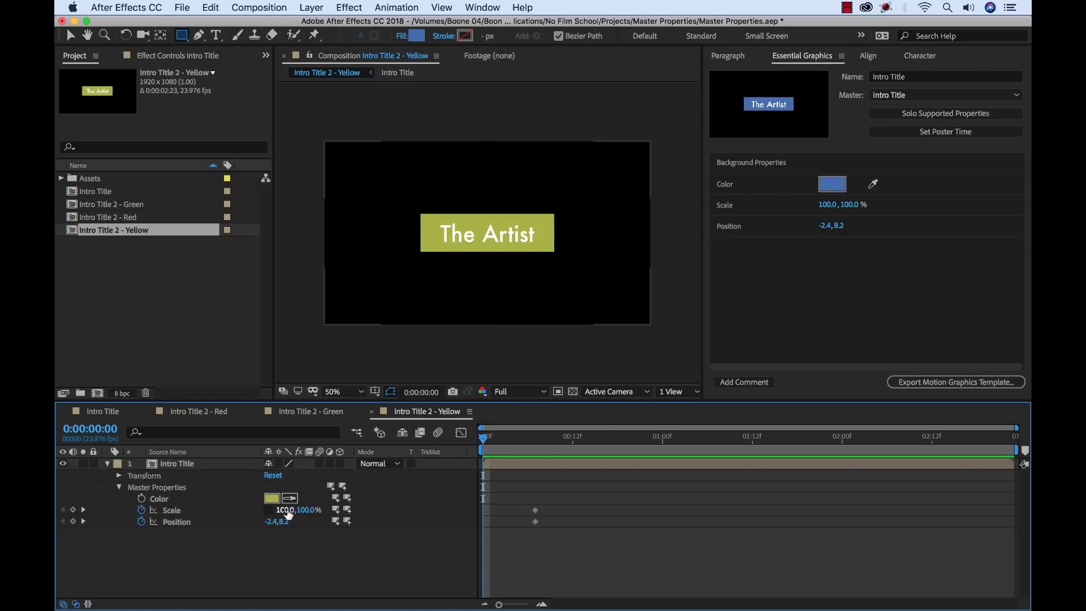
# Step: At frame 0, set Scale to 0,0 and Position Y to 70.2, then preview the grow-and-rise
pyautogui.moveTo(286, 509); pyautogui.dragTo(271, 517)
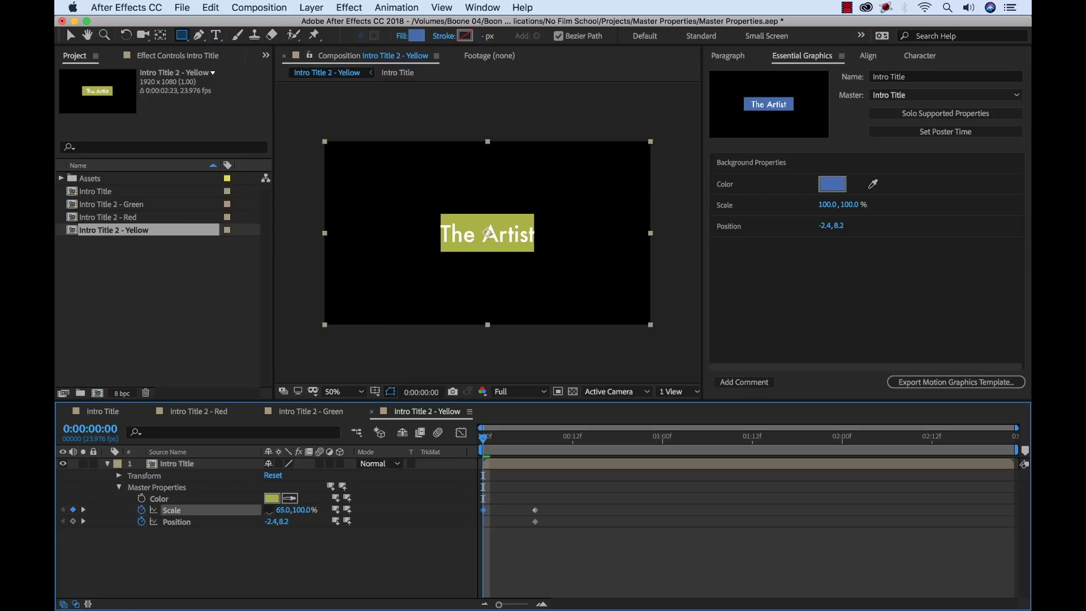
pyautogui.click(281, 510)
pyautogui.press('Return')
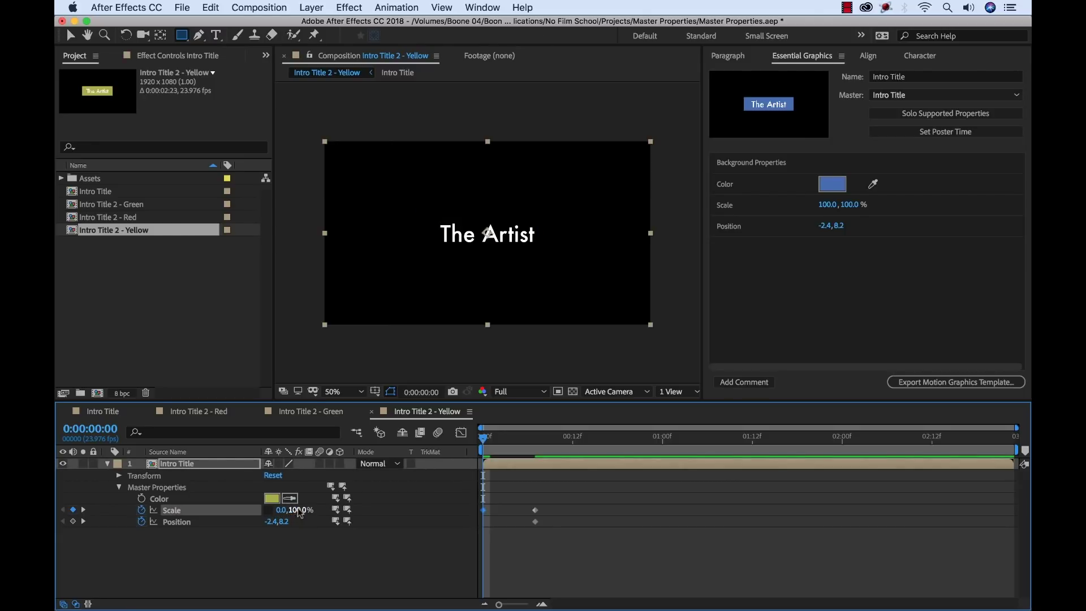
pyautogui.click(300, 510)
pyautogui.write('0')
pyautogui.press('Return')
pyautogui.moveTo(490, 439); pyautogui.dragTo(461, 445)
pyautogui.moveTo(283, 524); pyautogui.dragTo(401, 491)
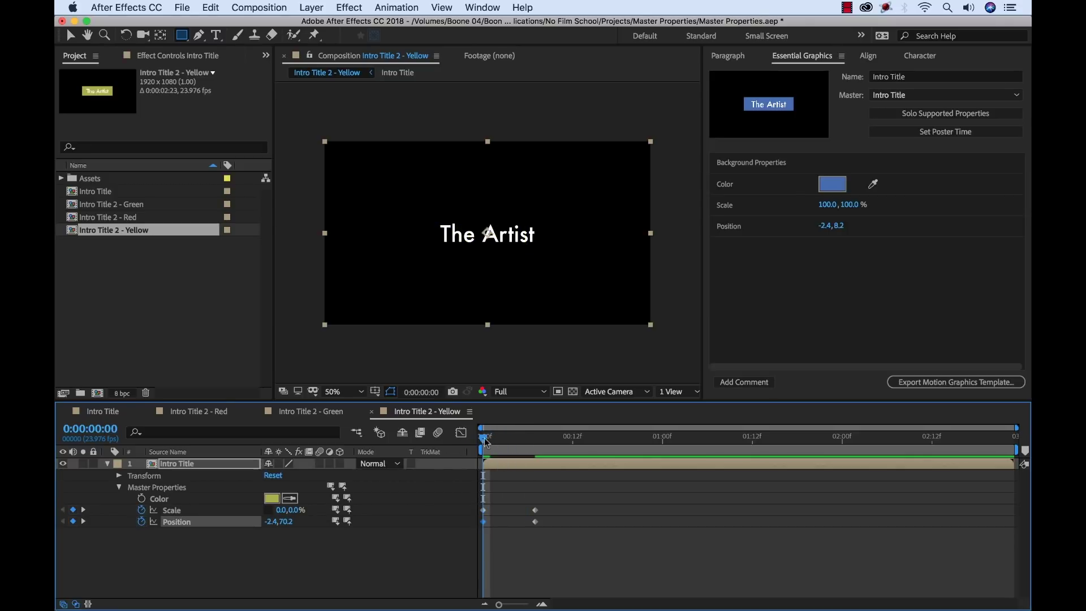
pyautogui.moveTo(502, 442); pyautogui.dragTo(567, 443)
pyautogui.click(415, 559)
# Step: Cycle through the Red, Green and Yellow variant comps, ending on Intro Title 2 - Green
pyautogui.click(190, 411)
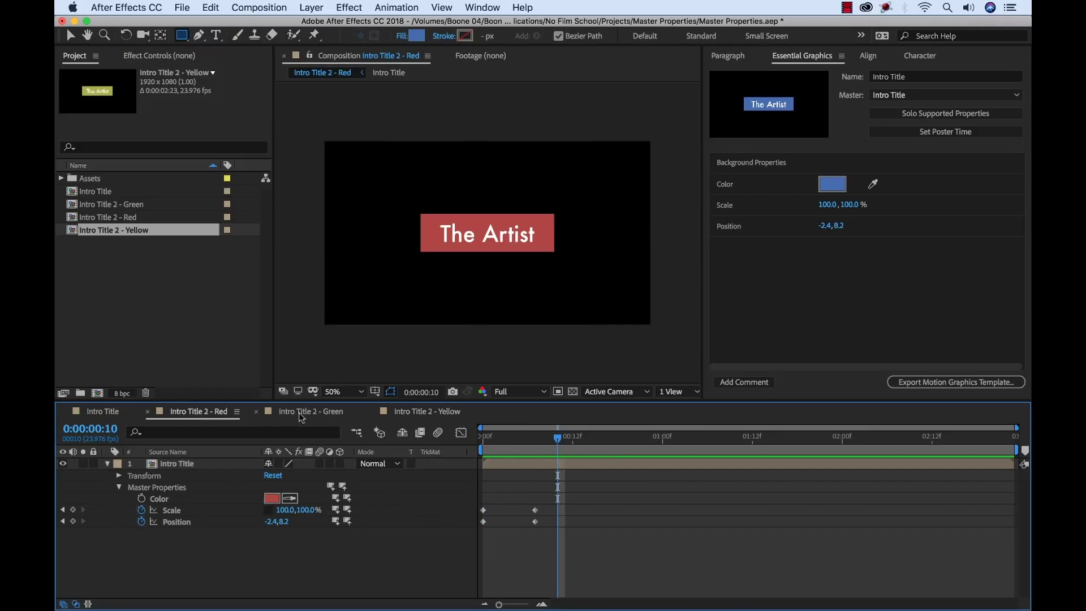
pyautogui.click(308, 412)
pyautogui.click(400, 411)
pyautogui.click(311, 412)
pyautogui.click(201, 411)
pyautogui.click(310, 411)
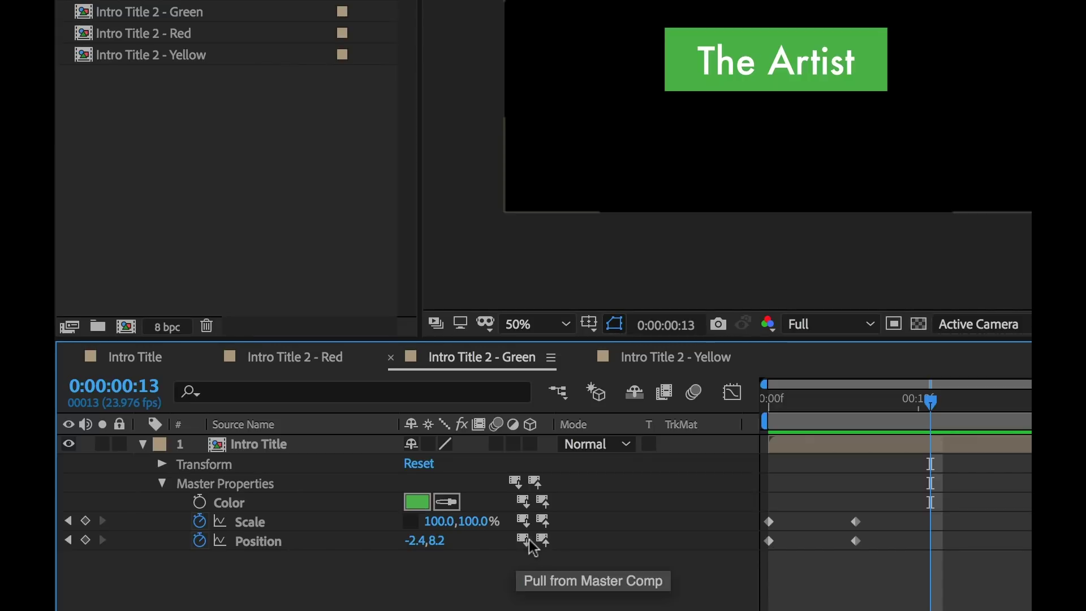
# Step: Pull Green's Scale and Position from the master comp, then key Scale at frame 8
pyautogui.moveTo(913, 412); pyautogui.dragTo(887, 420)
pyautogui.hotkey('alt', ']')
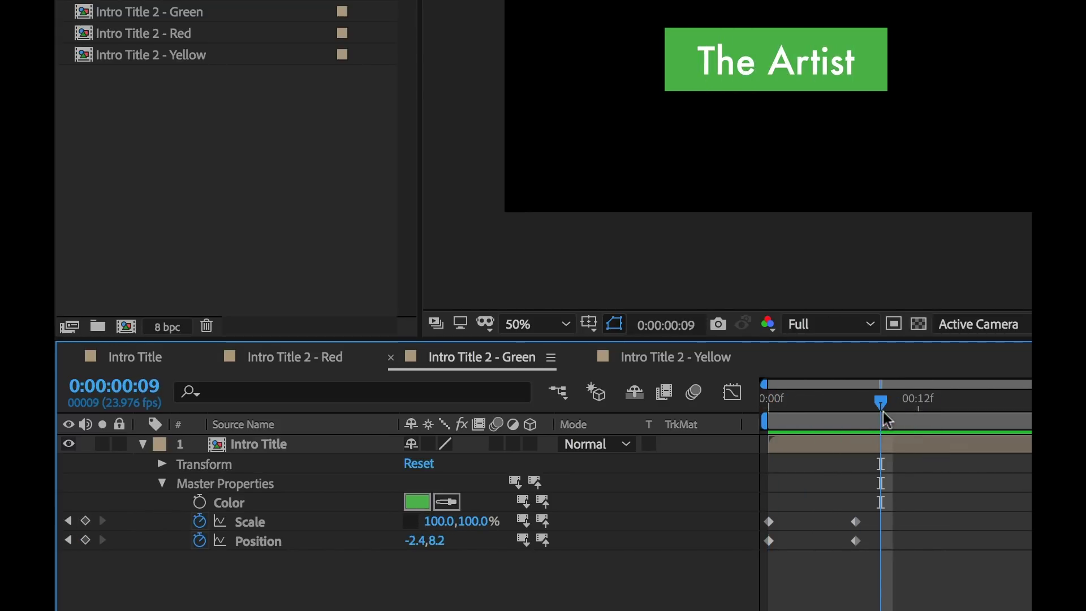
pyautogui.click(523, 521)
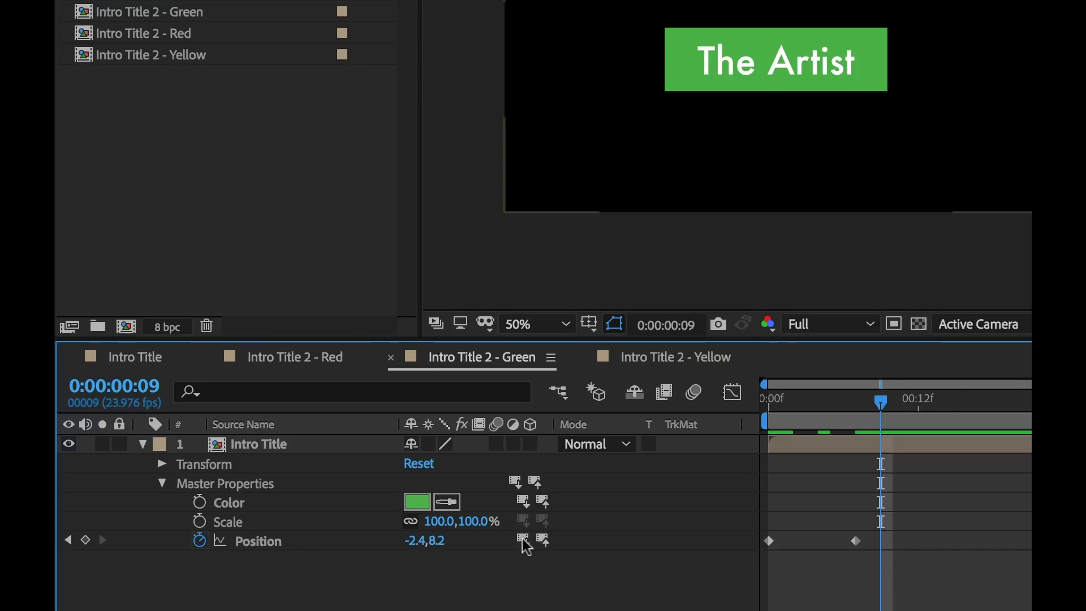
pyautogui.click(522, 540)
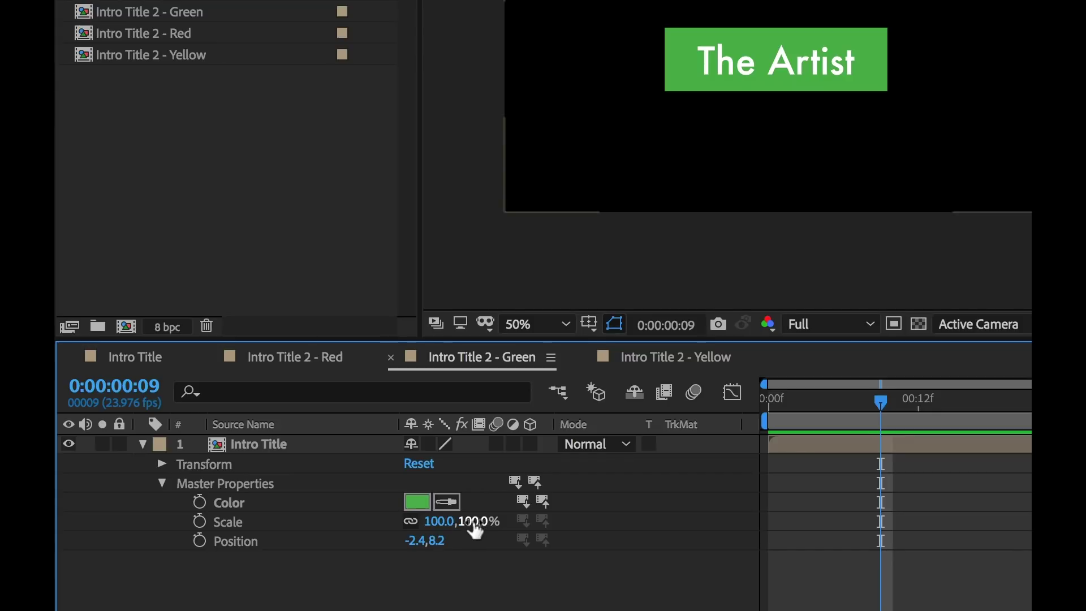
pyautogui.moveTo(836, 405); pyautogui.dragTo(868, 403)
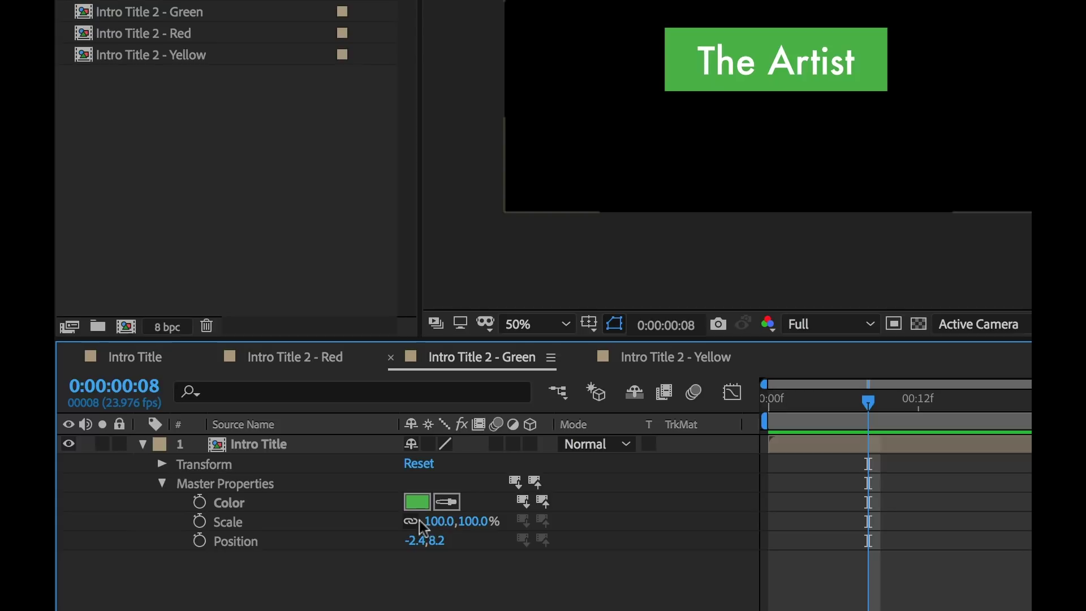
pyautogui.click(199, 521)
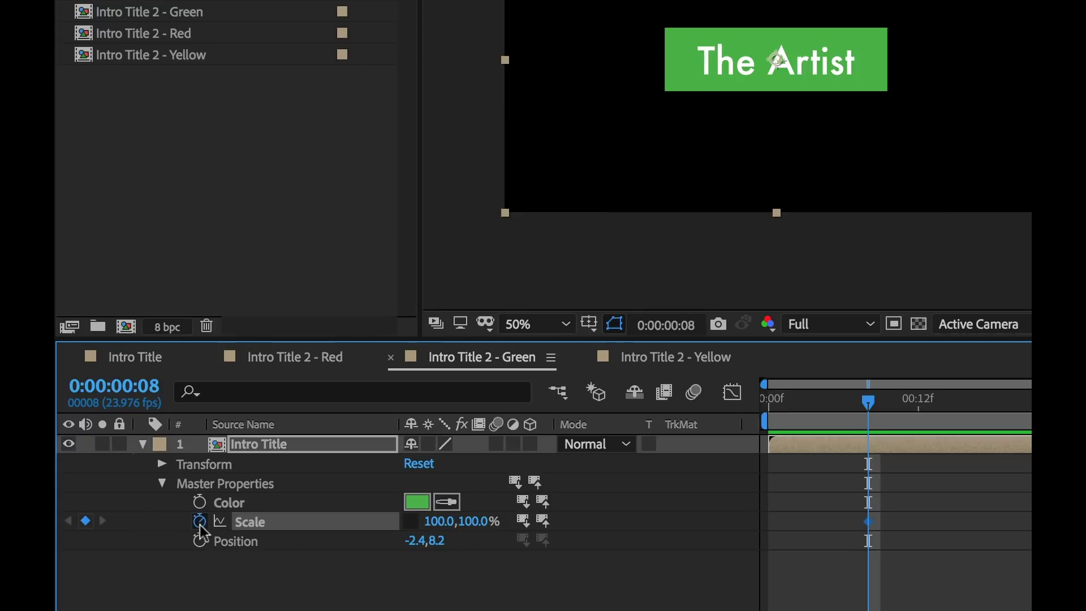
# Step: Key Position at frame 8, then at frame 0 set Scale width 0 and Position Y 63.2
pyautogui.click(199, 540)
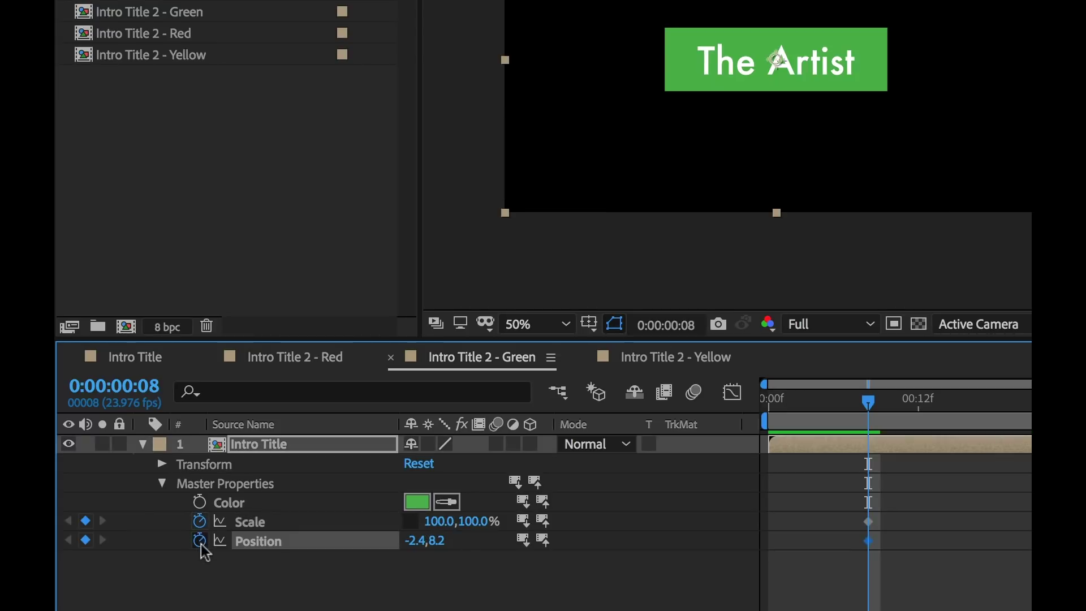
pyautogui.click(837, 407)
pyautogui.moveTo(841, 415); pyautogui.dragTo(727, 413)
pyautogui.moveTo(439, 520)
pyautogui.mouseDown()
pyautogui.moveTo(401, 524)
pyautogui.moveTo(449, 522)
pyautogui.moveTo(430, 522)
pyautogui.mouseUp()
pyautogui.click(433, 521)
pyautogui.write('0')
pyautogui.press('Return')
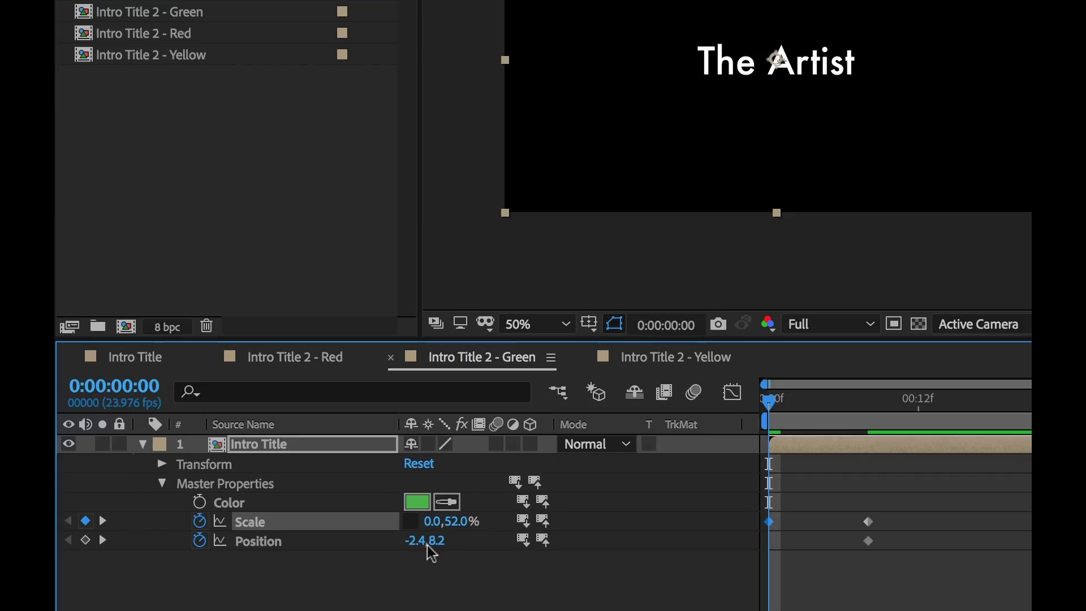
pyautogui.moveTo(430, 538); pyautogui.dragTo(461, 537)
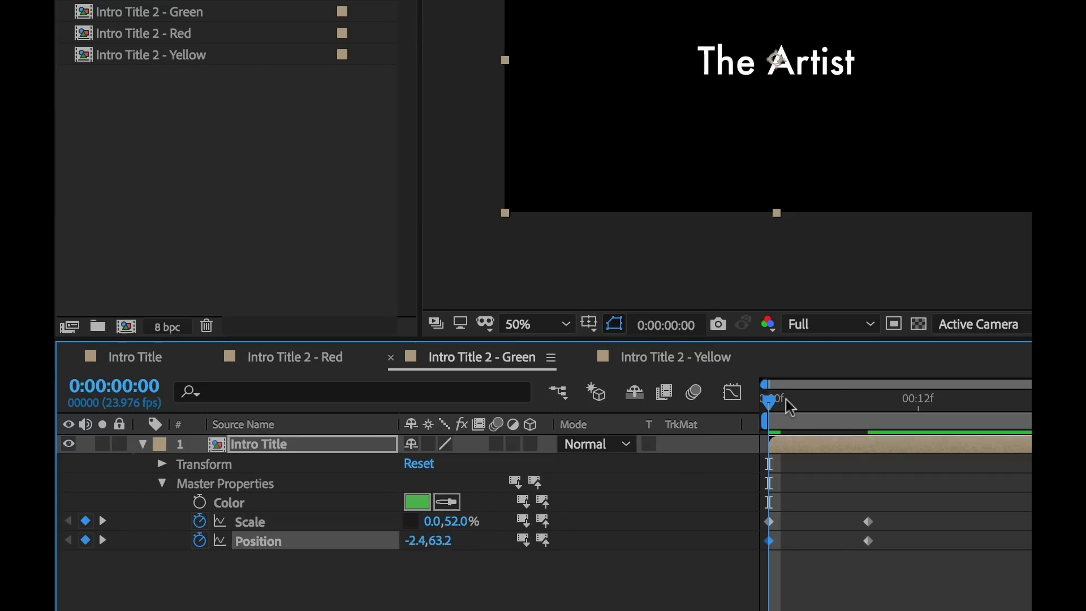
# Step: Preview the Green title's intro, then check the Yellow and Red variant comps
pyautogui.moveTo(788, 405); pyautogui.dragTo(830, 405)
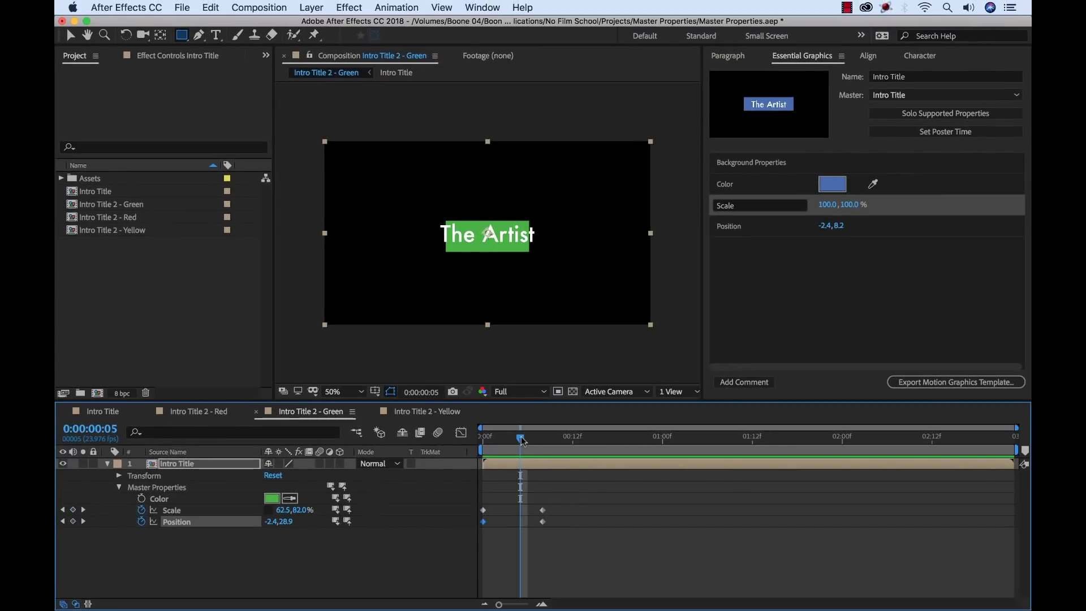
pyautogui.moveTo(522, 440)
pyautogui.mouseDown()
pyautogui.moveTo(498, 441)
pyautogui.moveTo(545, 444)
pyautogui.moveTo(484, 439)
pyautogui.moveTo(546, 434)
pyautogui.moveTo(484, 439)
pyautogui.moveTo(546, 439)
pyautogui.moveTo(537, 446)
pyautogui.mouseUp()
pyautogui.click(430, 417)
pyautogui.click(212, 412)
pyautogui.click(497, 438)
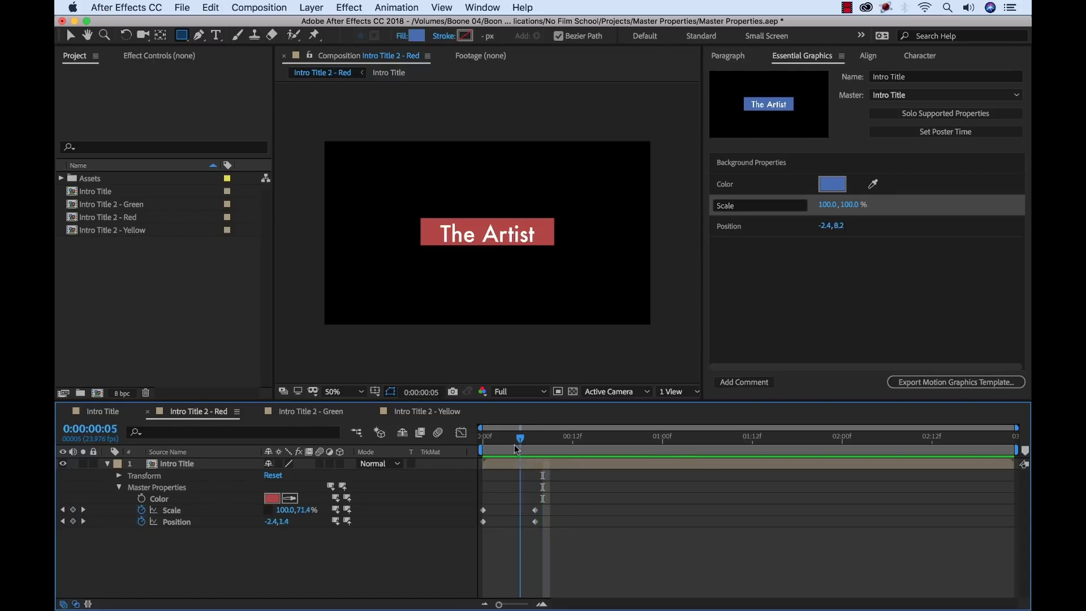
pyautogui.moveTo(515, 449)
pyautogui.mouseDown()
pyautogui.moveTo(534, 450)
pyautogui.moveTo(482, 447)
pyautogui.moveTo(526, 445)
pyautogui.mouseUp()
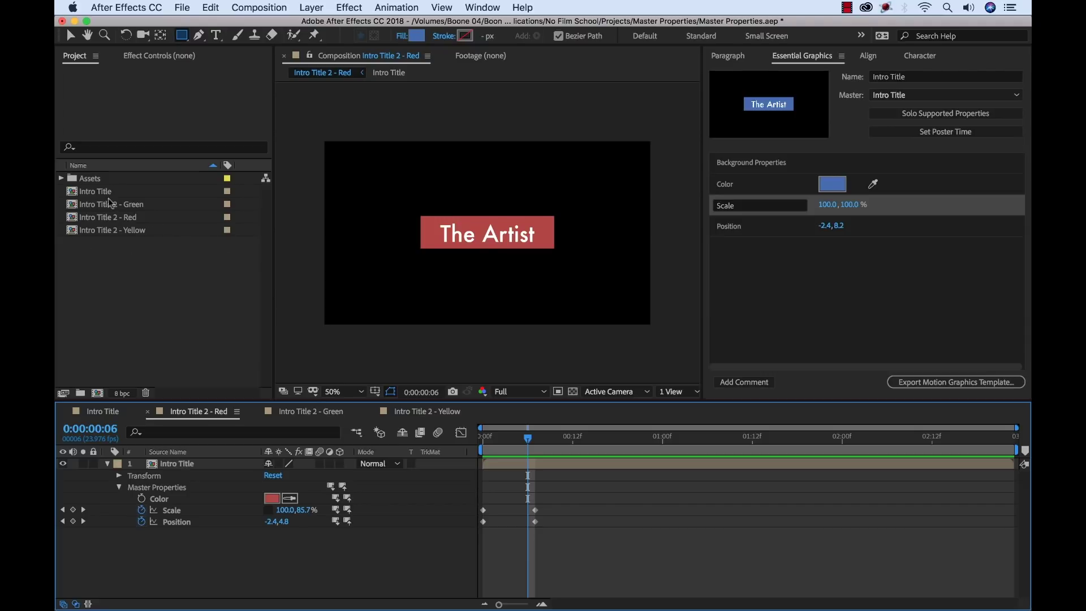
# Step: Rename the Intro Title comp to 'MASTER - Intro Title'
pyautogui.click(76, 195)
pyautogui.press('Return')
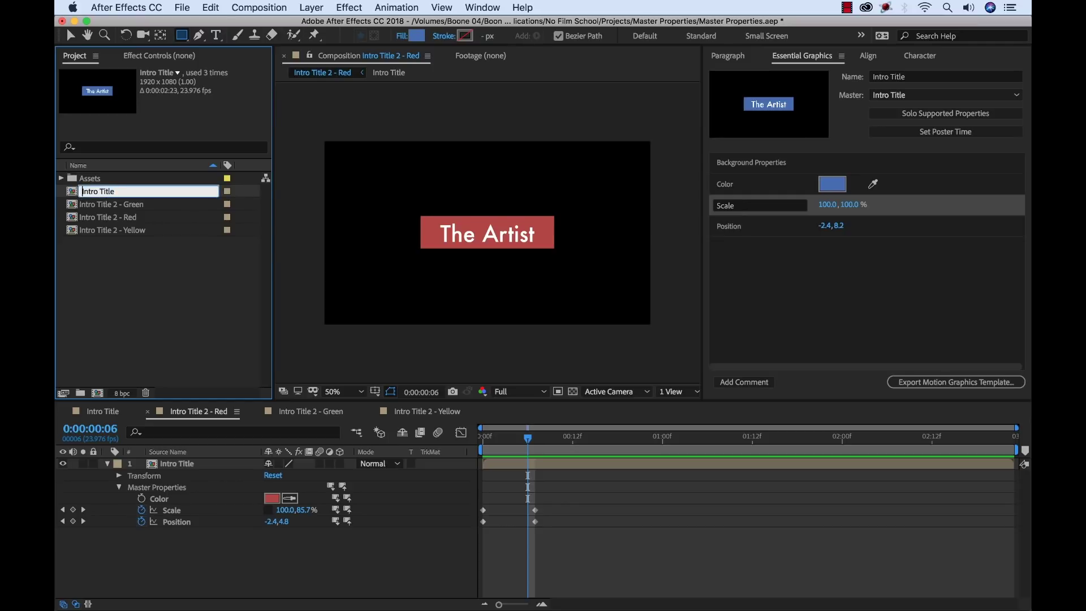
pyautogui.write('MASTER -')
pyautogui.press('Return')
# Step: Push the Red variant's Scale and Position animation up to the master comp
pyautogui.moveTo(527, 451)
pyautogui.mouseDown()
pyautogui.moveTo(501, 450)
pyautogui.moveTo(512, 451)
pyautogui.mouseUp()
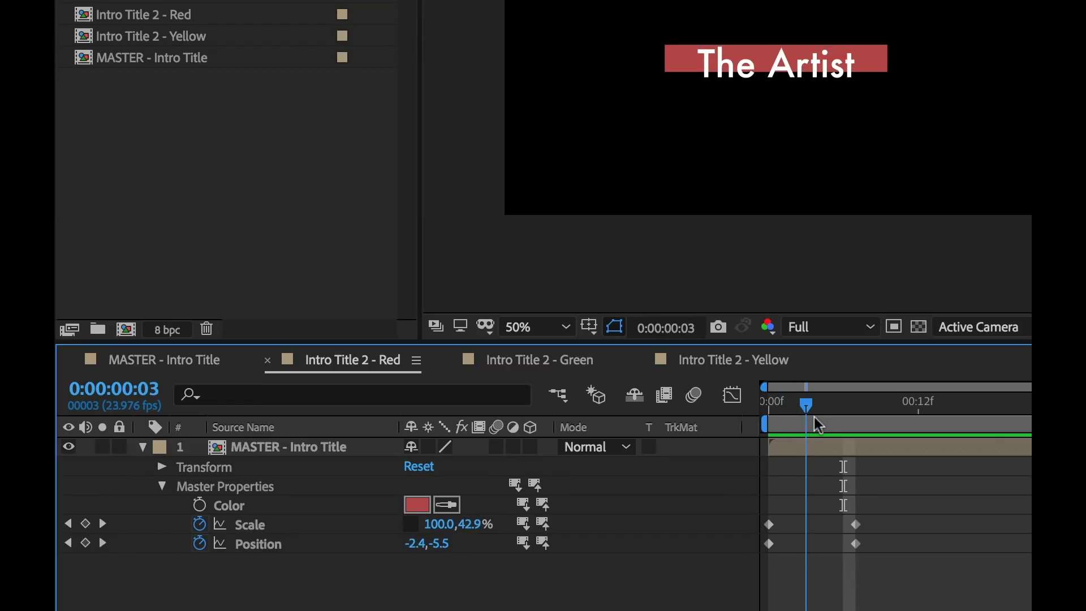
pyautogui.moveTo(819, 426); pyautogui.dragTo(905, 425)
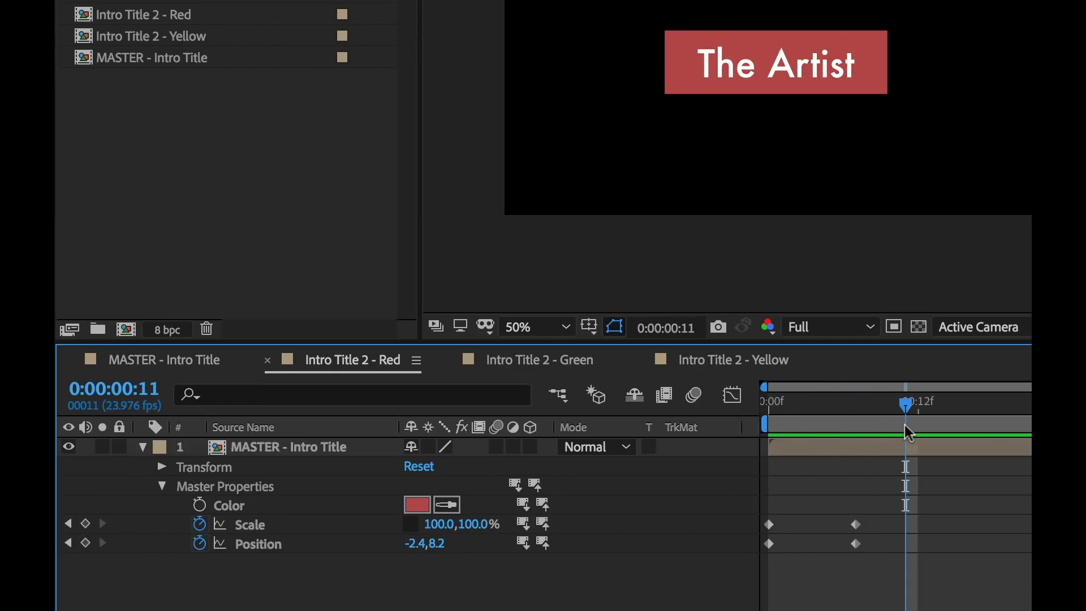
pyautogui.click(542, 523)
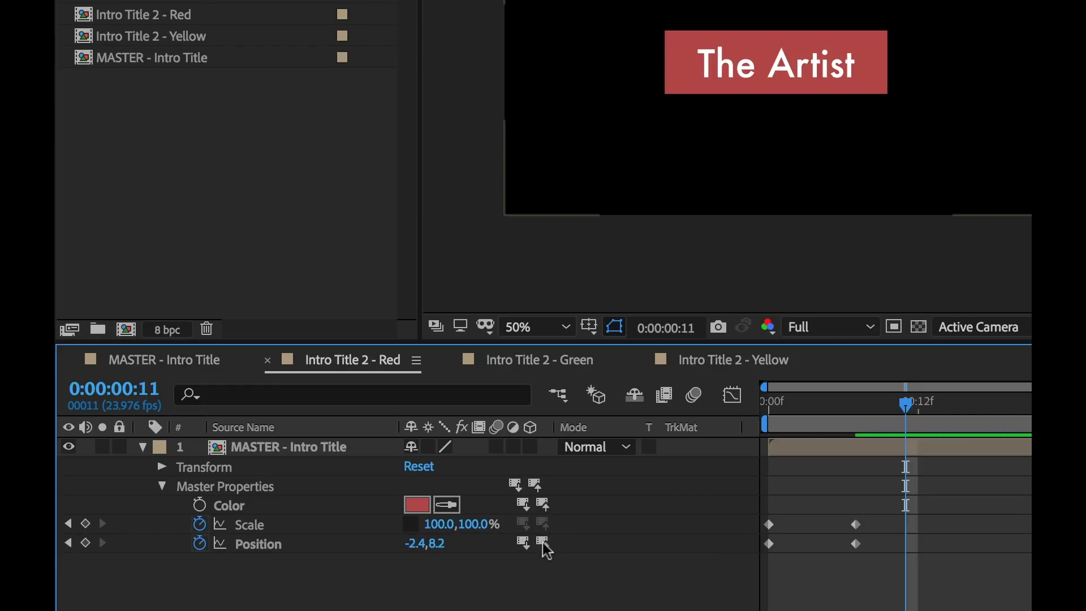
pyautogui.click(542, 542)
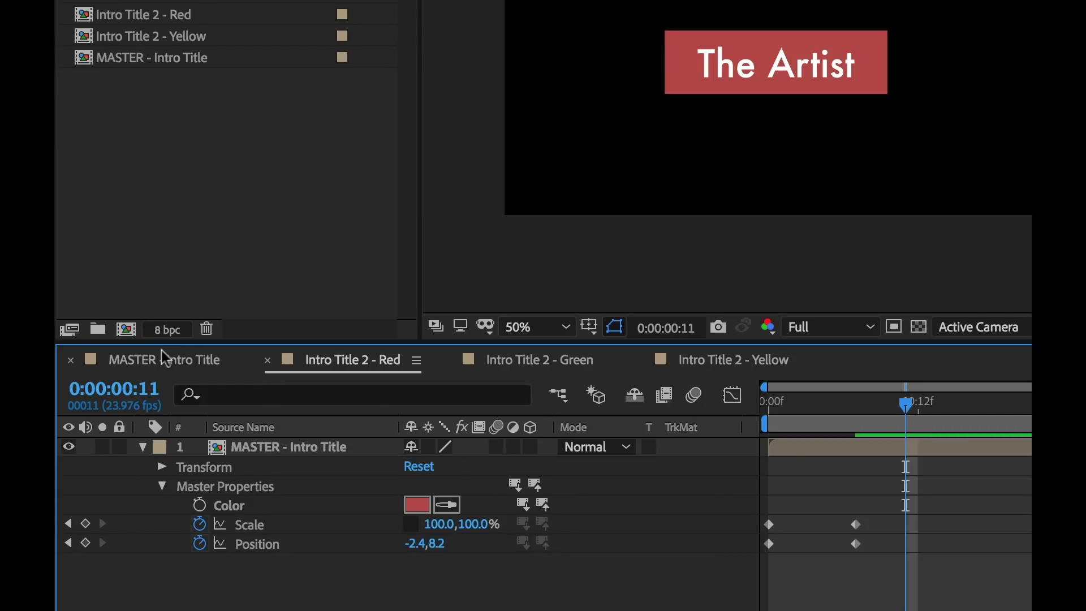
# Step: Open the MASTER - Intro Title comp and move to frame 8 where the title shows
pyautogui.click(140, 368)
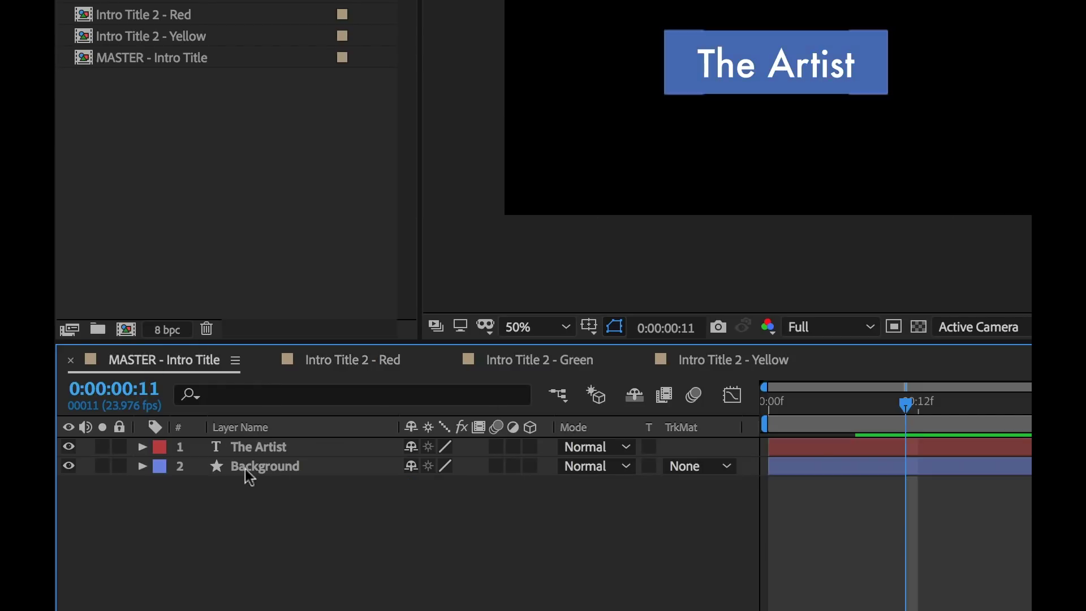
pyautogui.moveTo(905, 405); pyautogui.dragTo(878, 396)
pyautogui.click(768, 402)
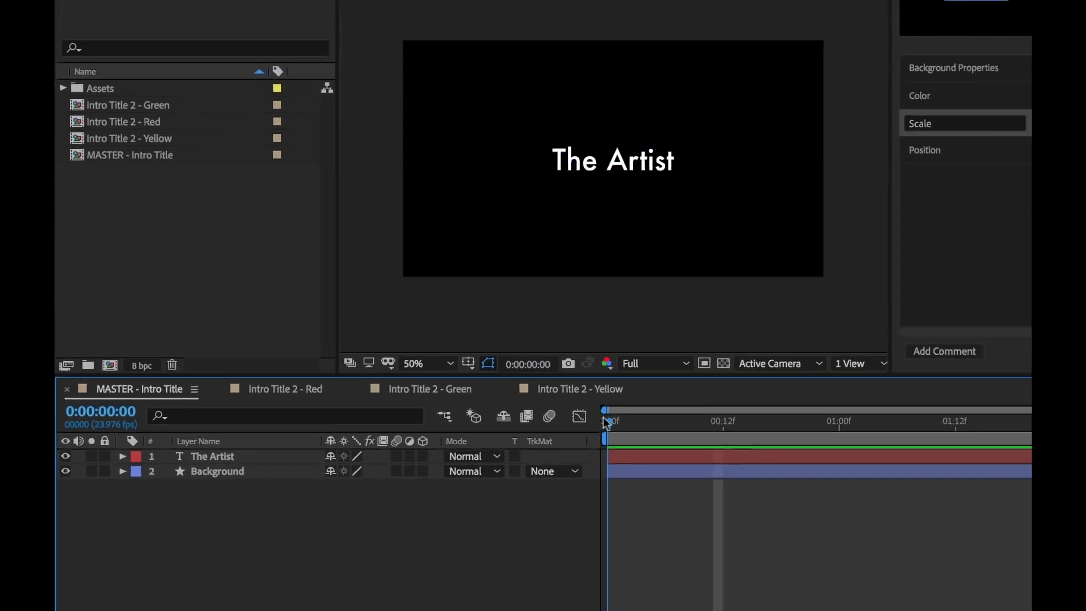
pyautogui.moveTo(607, 423); pyautogui.dragTo(683, 422)
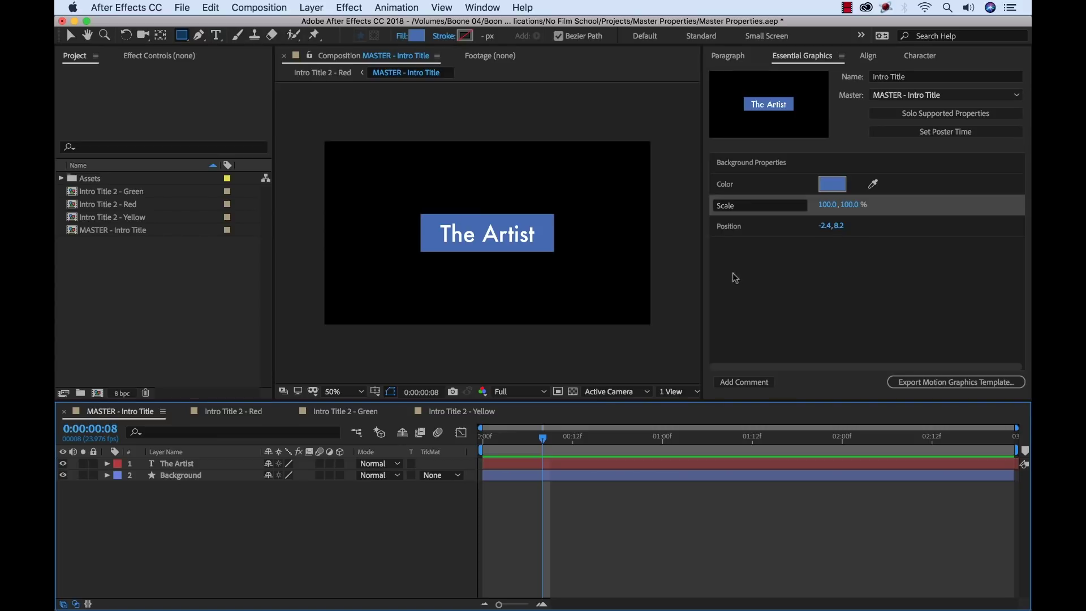
# Step: Delete Position and Scale from Essential Graphics, leaving Color, then view Green and Yellow
pyautogui.click(875, 228)
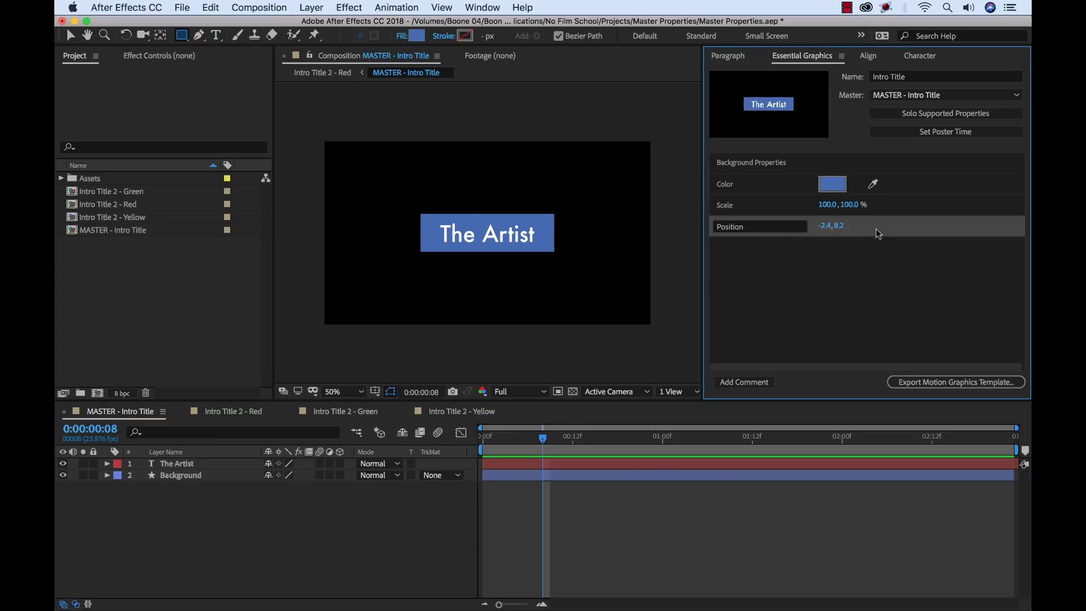
pyautogui.press('Delete')
pyautogui.click(885, 209)
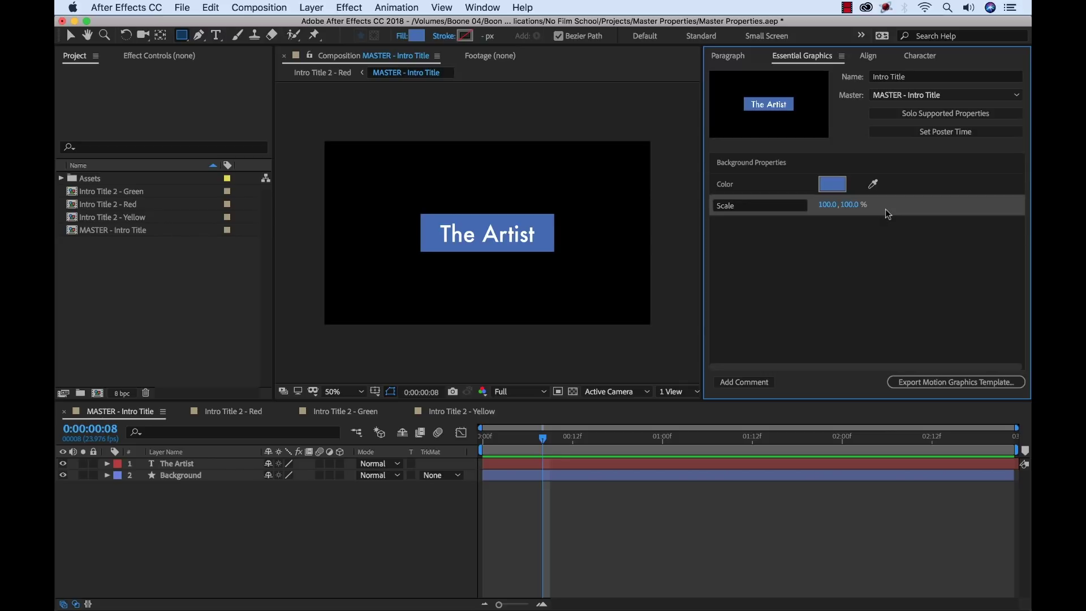
pyautogui.press('Delete')
pyautogui.moveTo(543, 438)
pyautogui.mouseDown()
pyautogui.moveTo(491, 440)
pyautogui.moveTo(557, 440)
pyautogui.moveTo(489, 440)
pyautogui.moveTo(557, 438)
pyautogui.mouseUp()
pyautogui.click(345, 411)
pyautogui.click(461, 412)
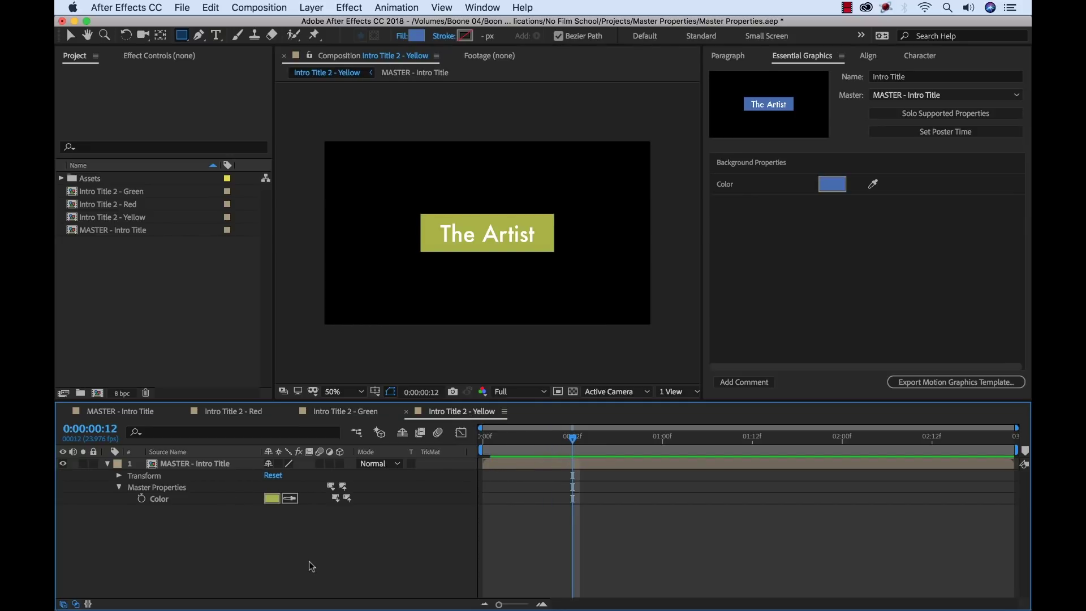
# Step: Set The Artist text in MASTER - Intro Title to Futura Bold, checking Red and Green
pyautogui.click(136, 412)
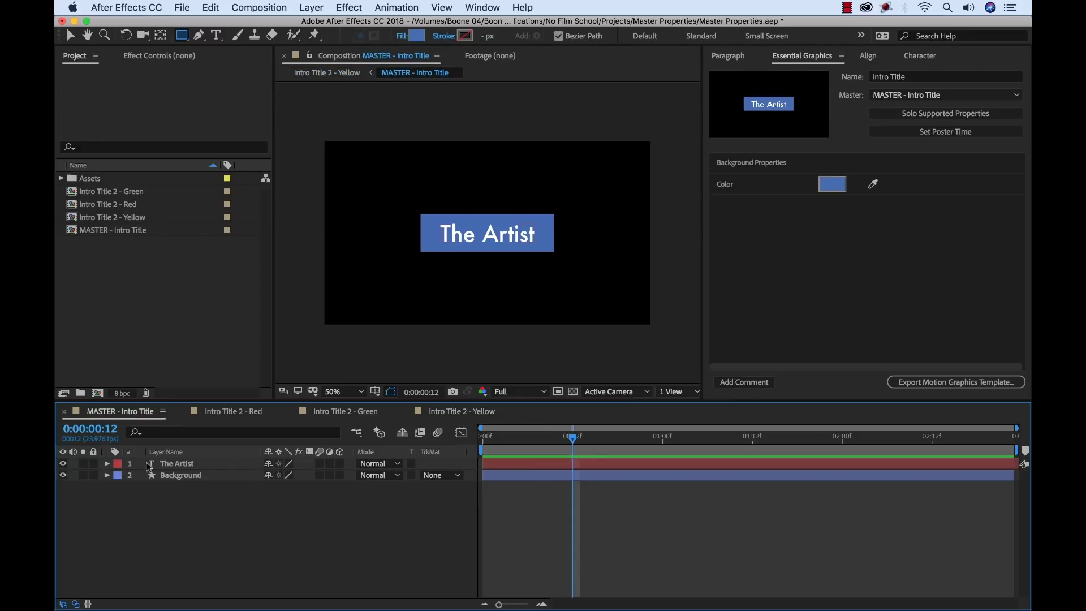
pyautogui.click(170, 466)
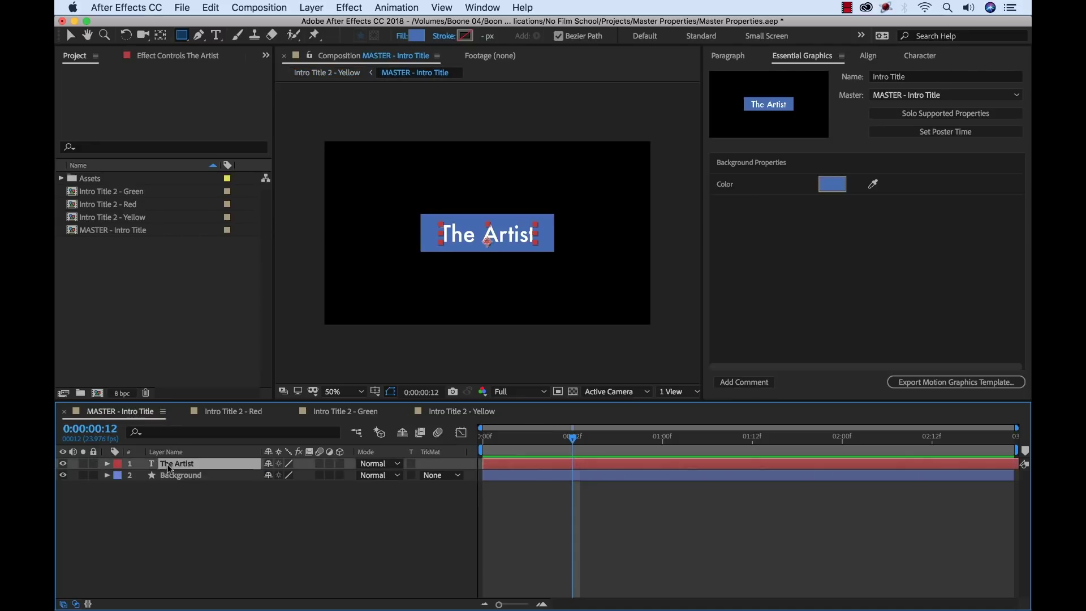
pyautogui.click(931, 60)
pyautogui.click(766, 94)
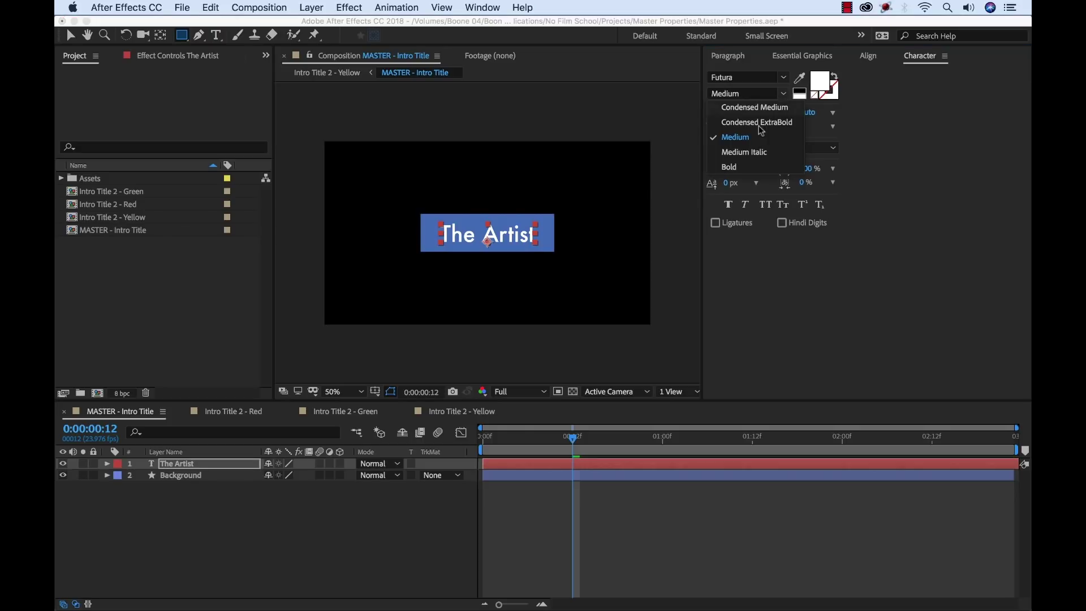
pyautogui.click(735, 168)
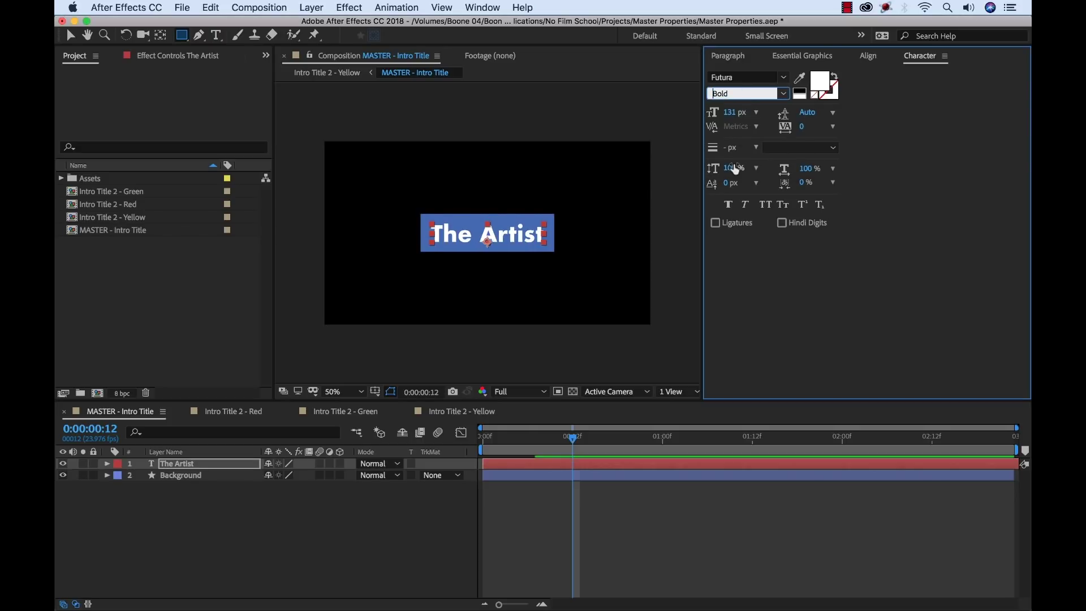
pyautogui.click(232, 414)
pyautogui.click(322, 415)
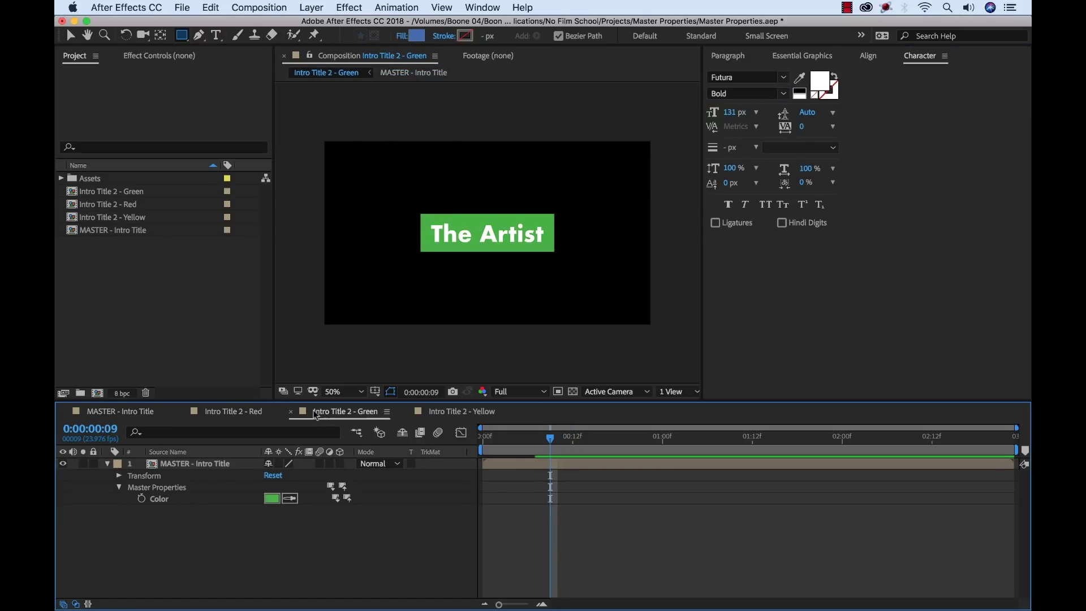
pyautogui.click(139, 416)
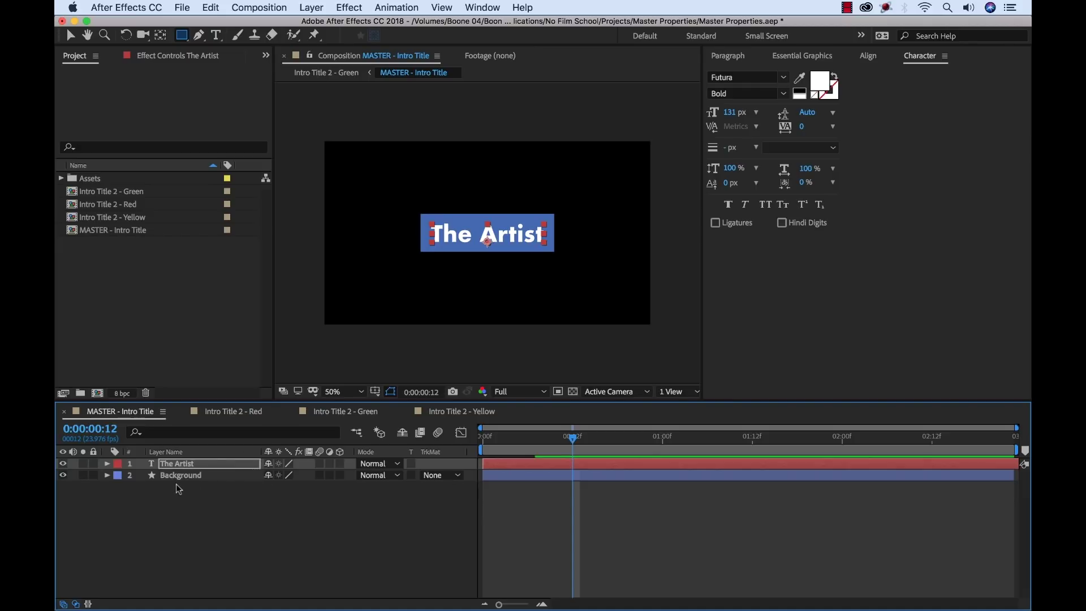
# Step: Add The Artist's Position to Essential Graphics and remove the Background Properties group
pyautogui.click(803, 56)
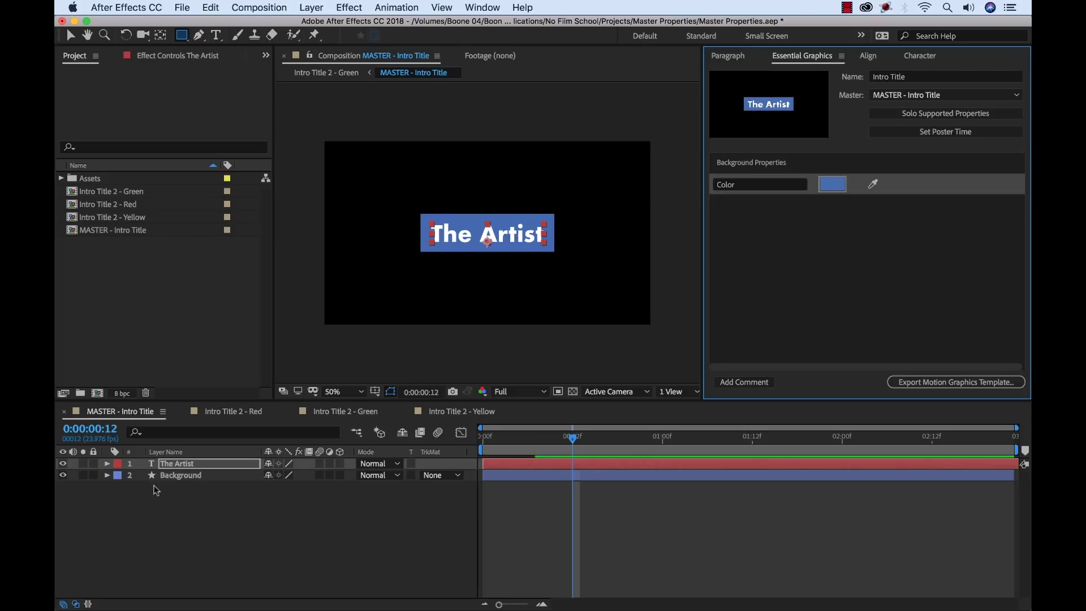
pyautogui.click(937, 116)
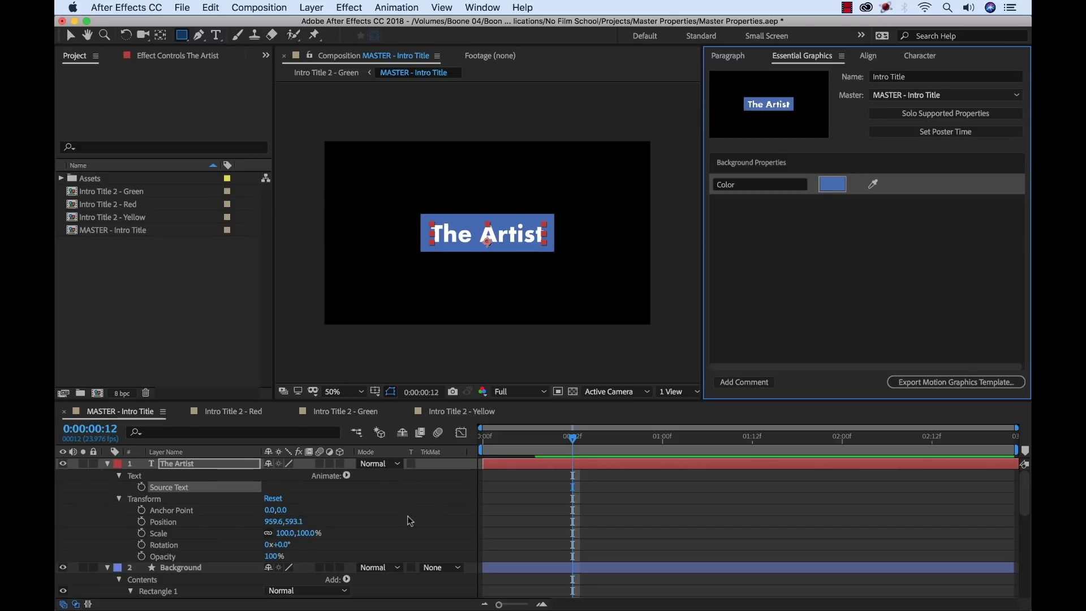
pyautogui.click(165, 525)
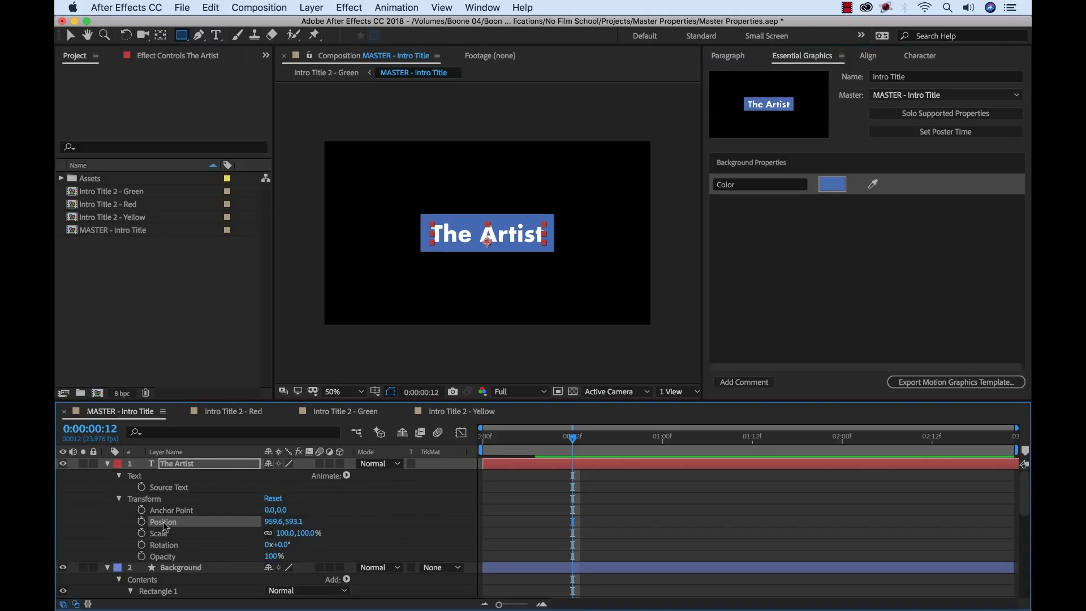
pyautogui.moveTo(165, 526); pyautogui.dragTo(770, 181)
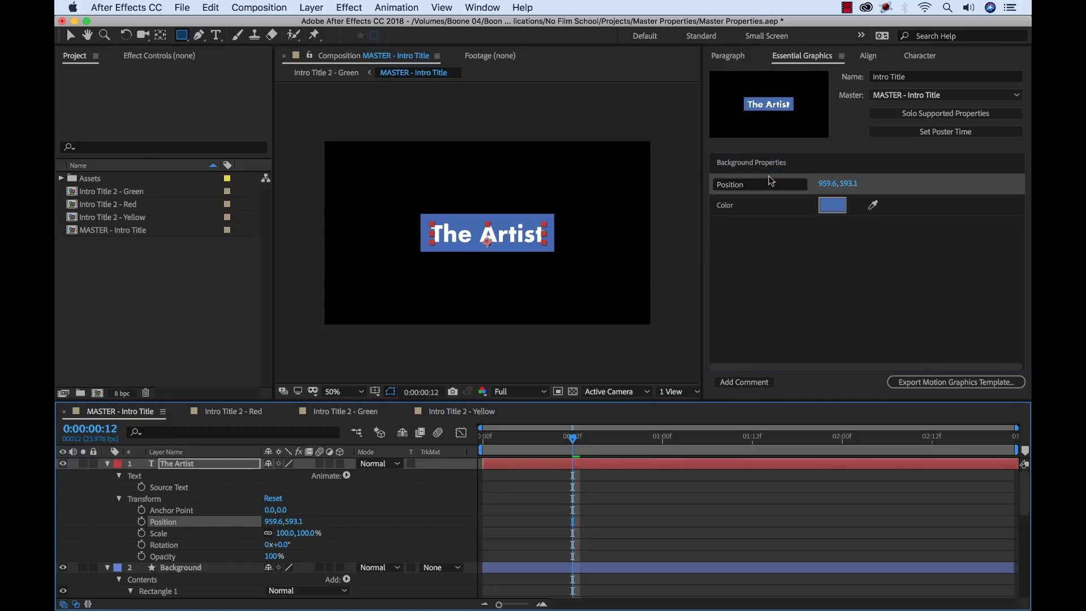
pyautogui.click(740, 165)
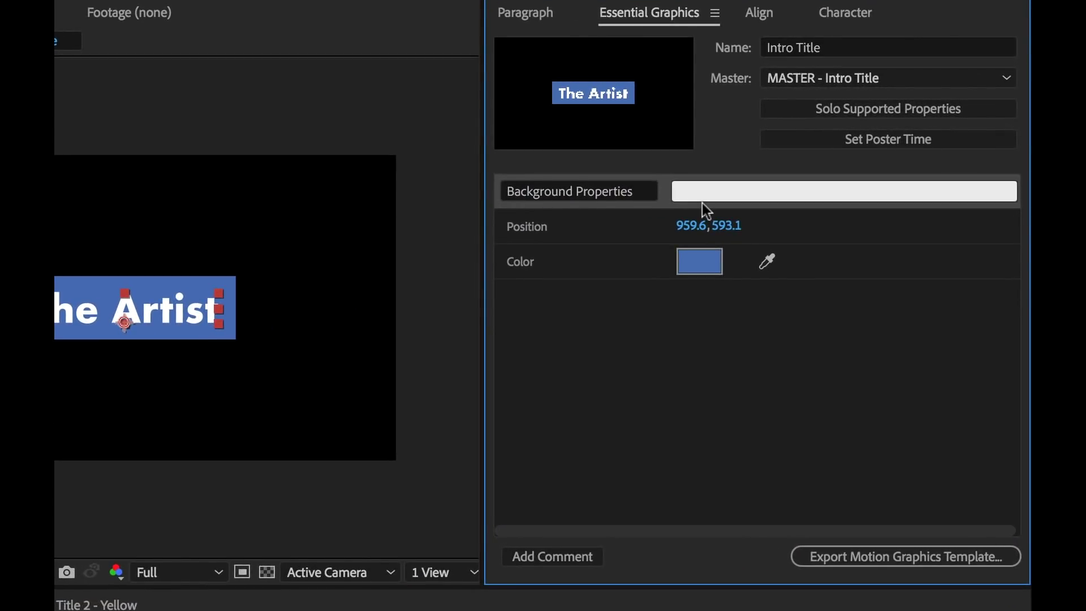
pyautogui.hotkey('ctrl', 'z')
# Step: Rename the exposed Position property to 'Text Position'
pyautogui.click(528, 192)
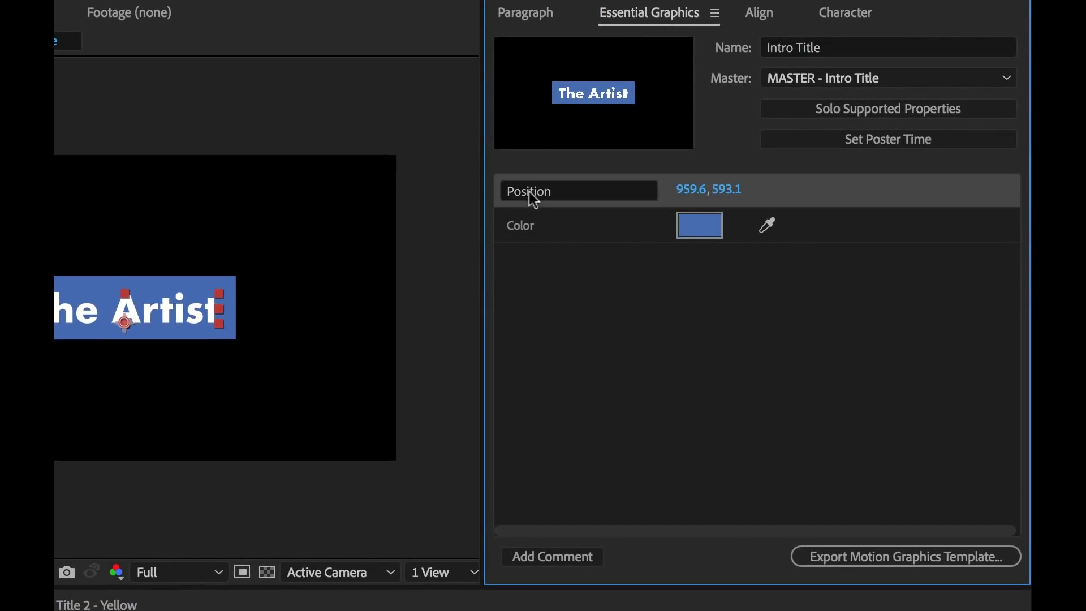
pyautogui.click(528, 192)
pyautogui.write('Test')
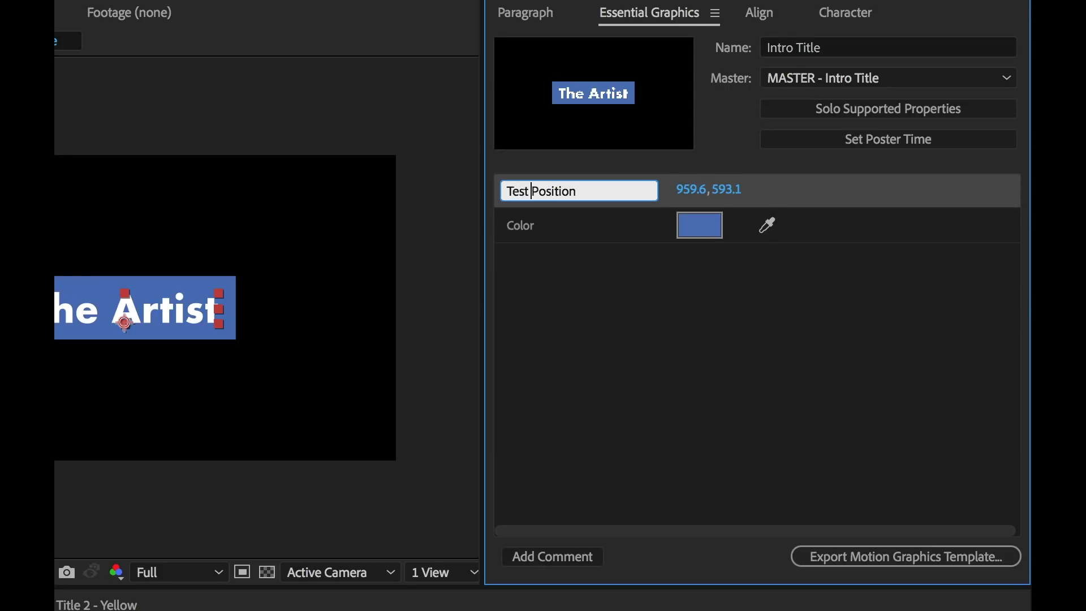
pyautogui.press('Return')
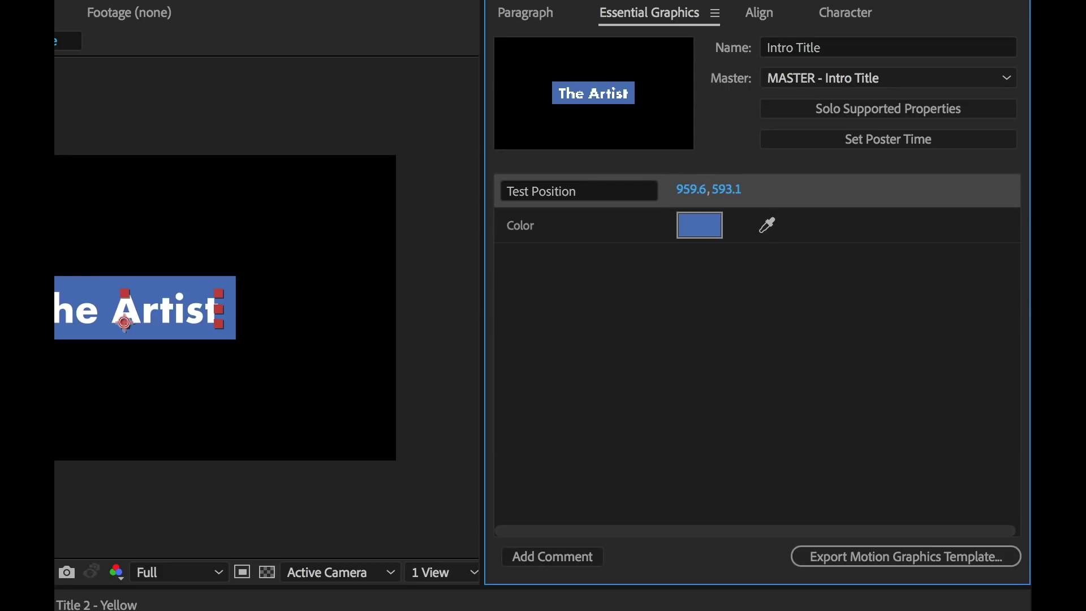
pyautogui.click(525, 191)
pyautogui.write('Text')
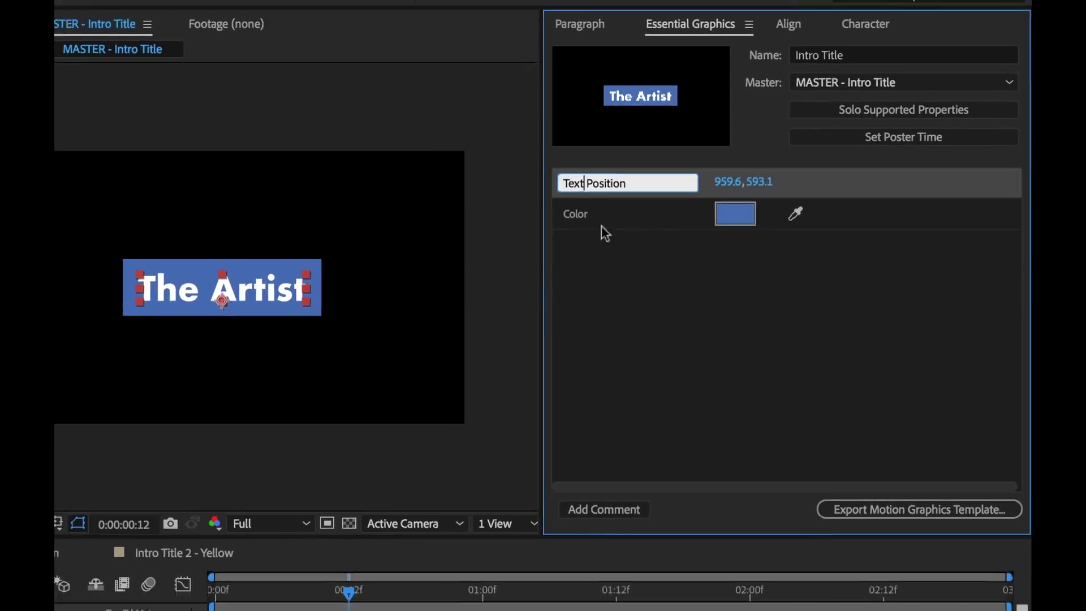
pyautogui.press('Return')
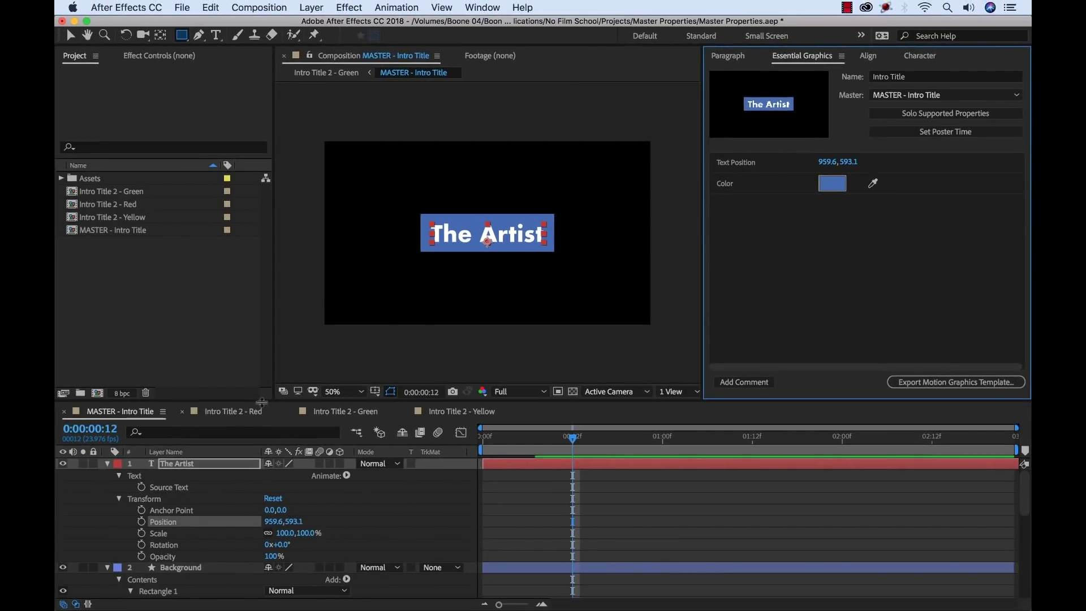
# Step: Check Text Position in the Red, Green and Yellow variants, ending on Intro Title 2 - Red
pyautogui.click(222, 411)
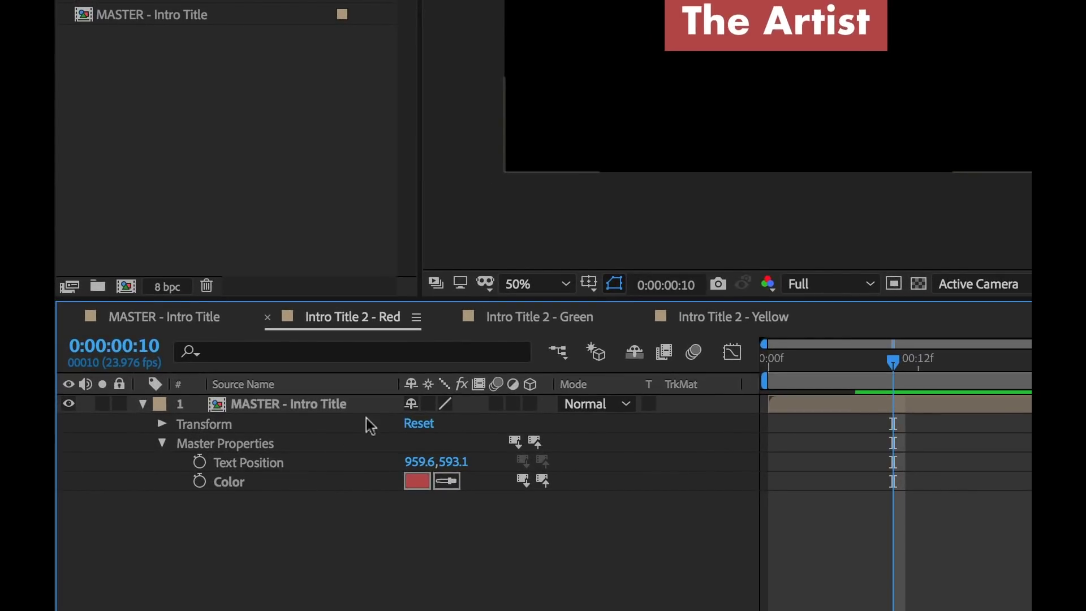
pyautogui.click(520, 317)
pyautogui.click(715, 315)
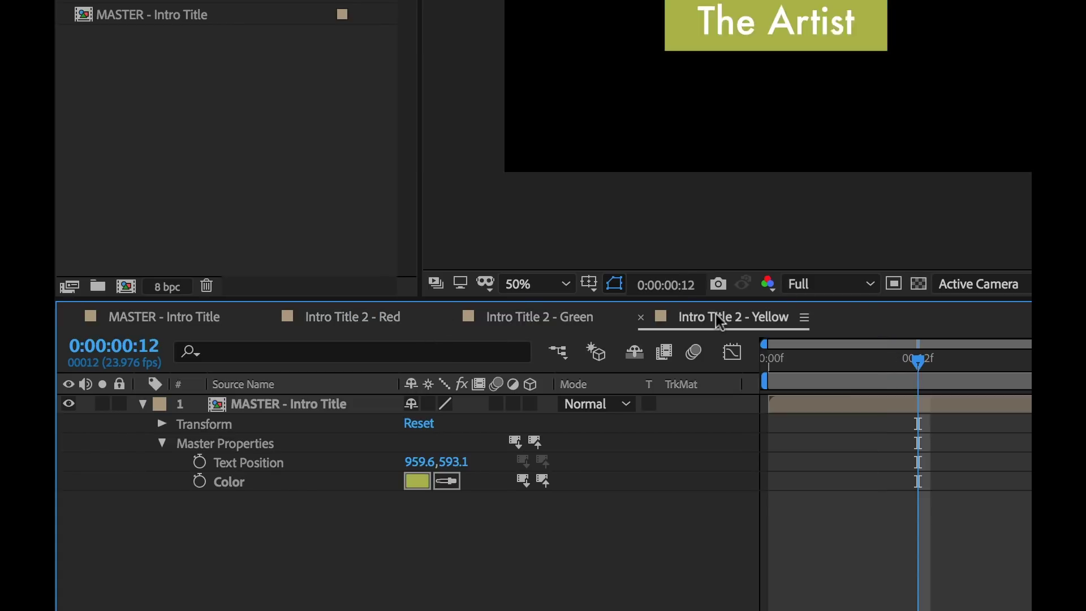
pyautogui.click(552, 316)
pyautogui.click(363, 318)
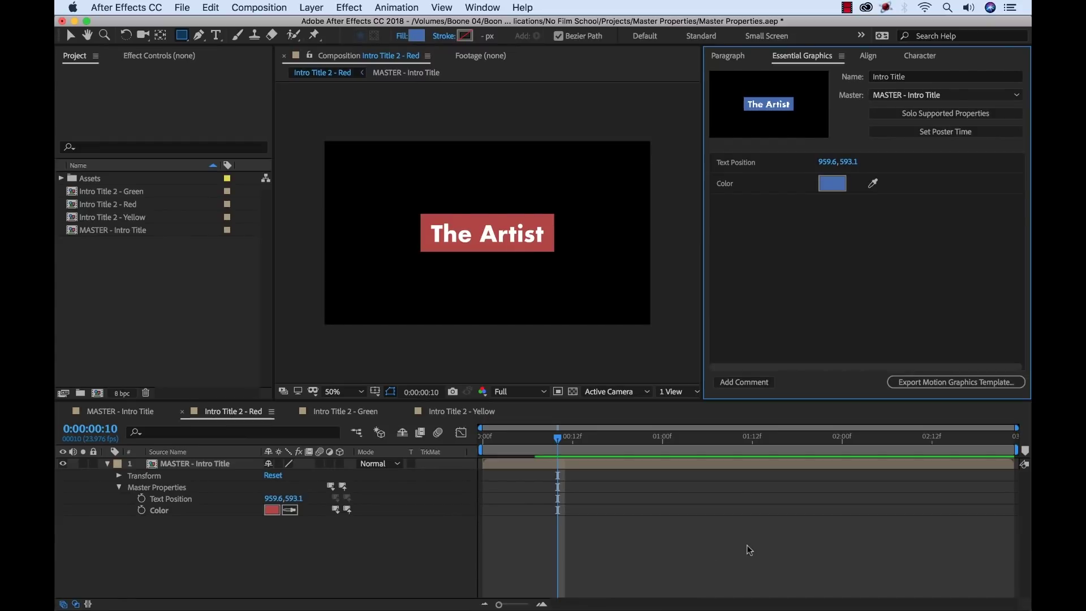
pyautogui.click(746, 545)
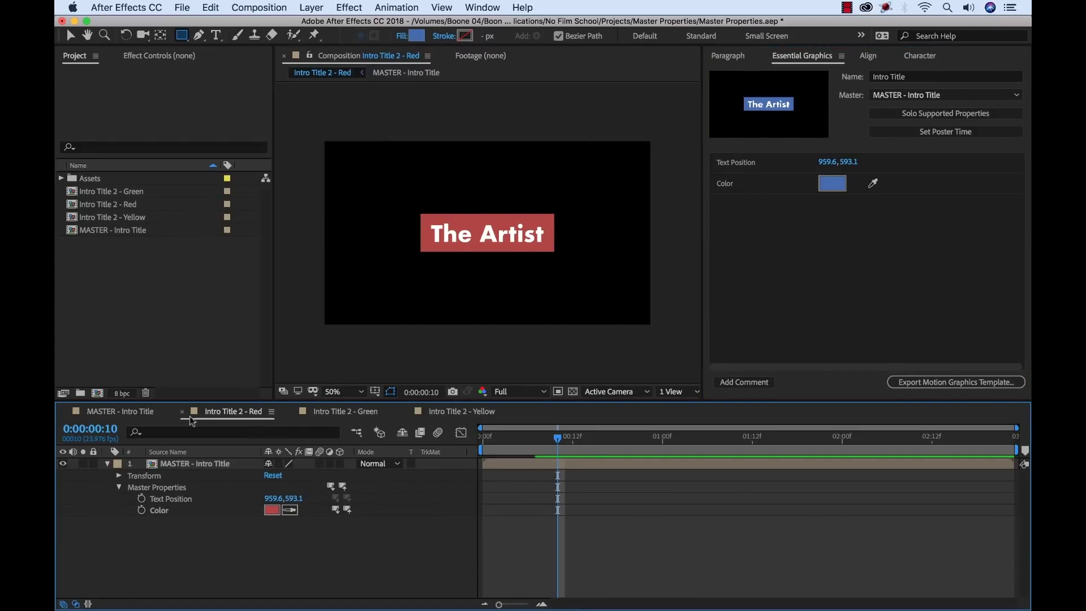
pyautogui.click(130, 413)
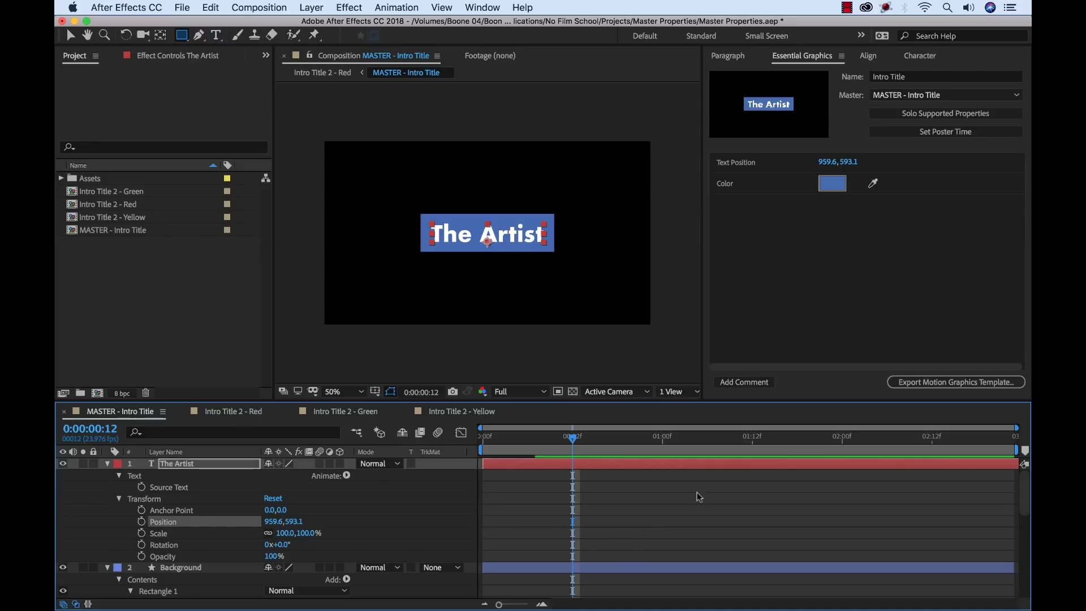
pyautogui.click(648, 523)
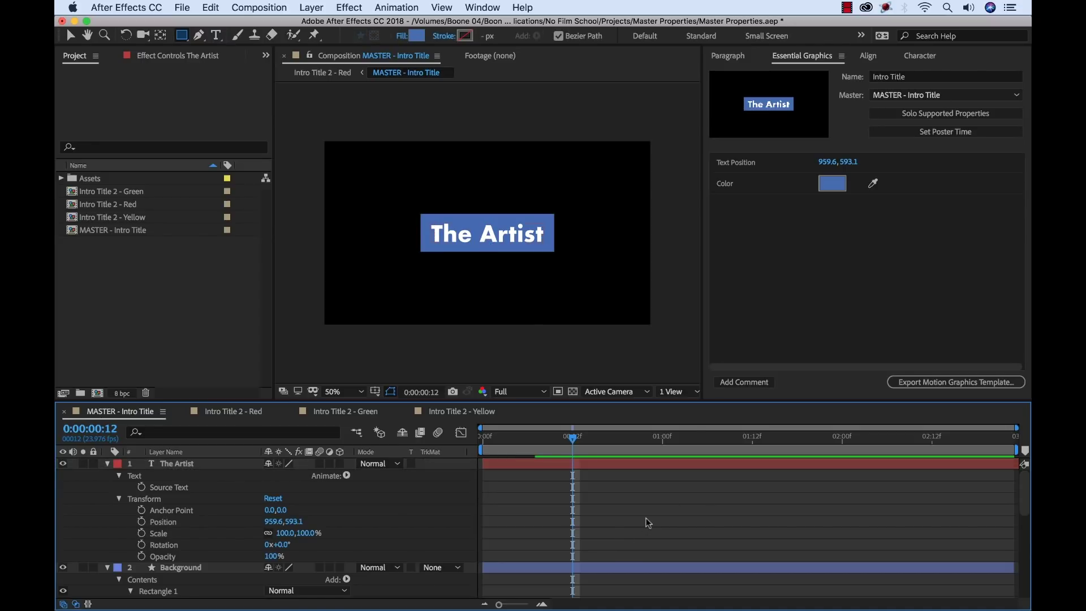
pyautogui.scroll(-2, 645, 519)
pyautogui.scroll(2, 639, 517)
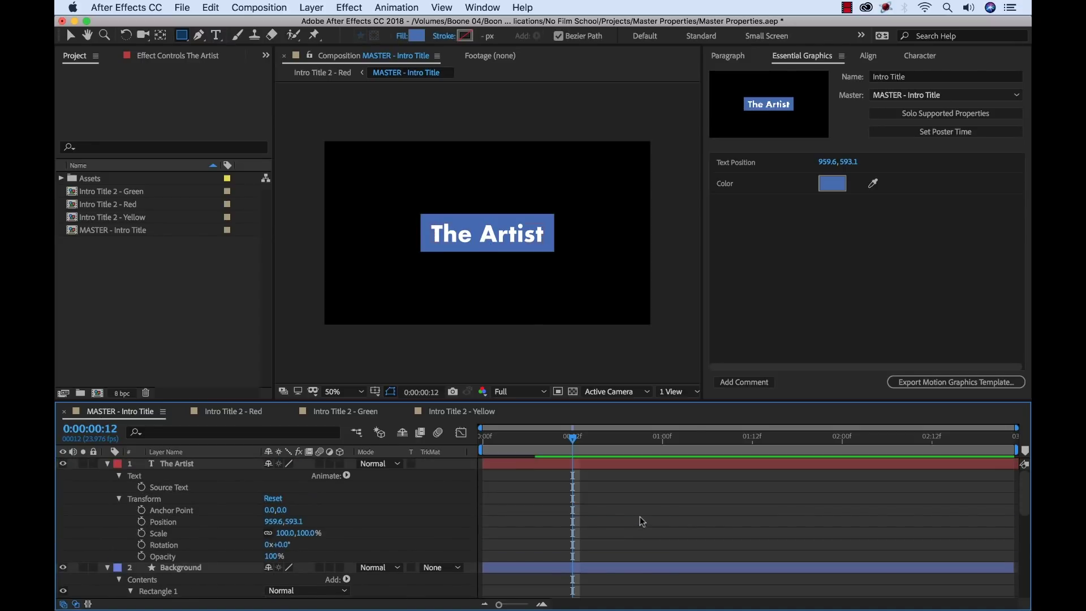
pyautogui.click(339, 411)
pyautogui.click(448, 413)
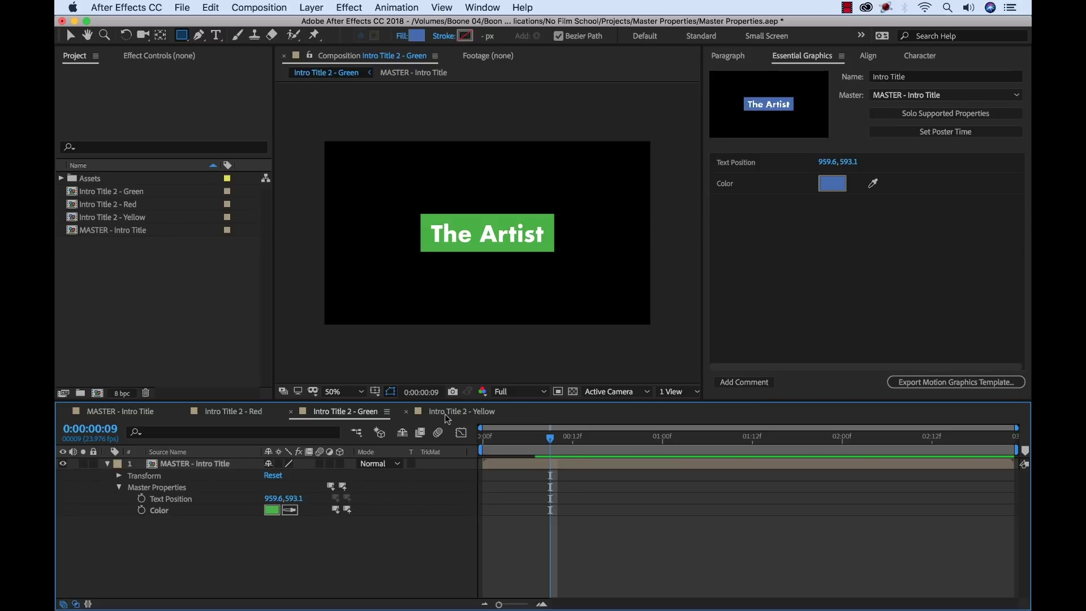
pyautogui.click(234, 412)
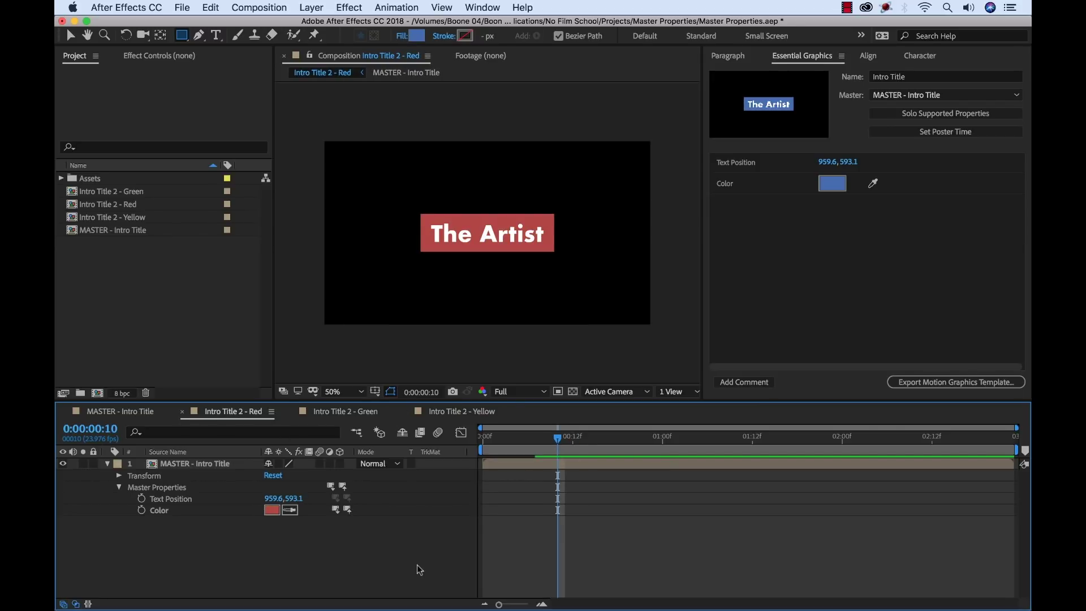